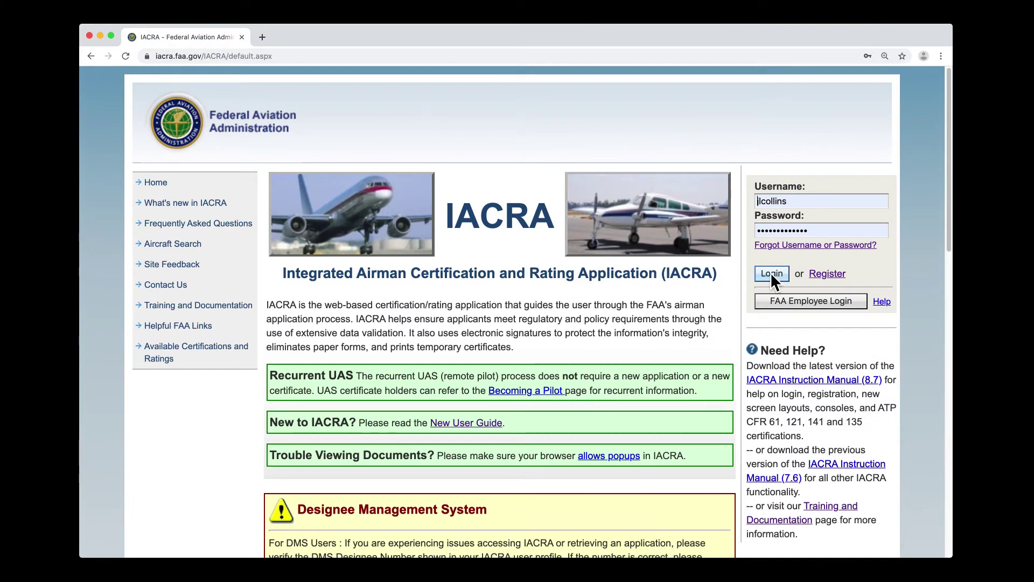
# - Log in and accept the terms of service as APPLICANT to reach the Applicant Console
pyautogui.click(771, 274)
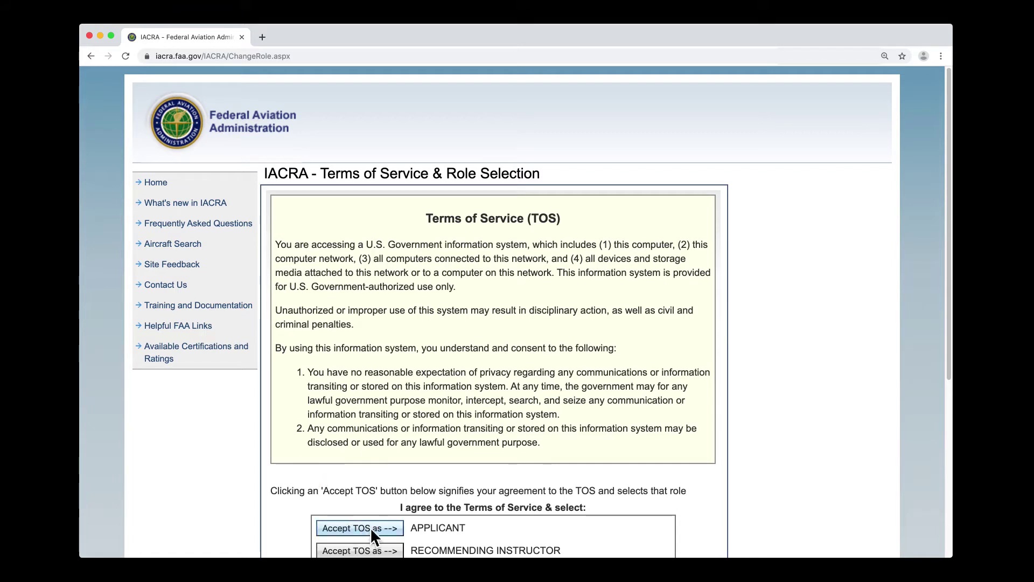
pyautogui.click(392, 530)
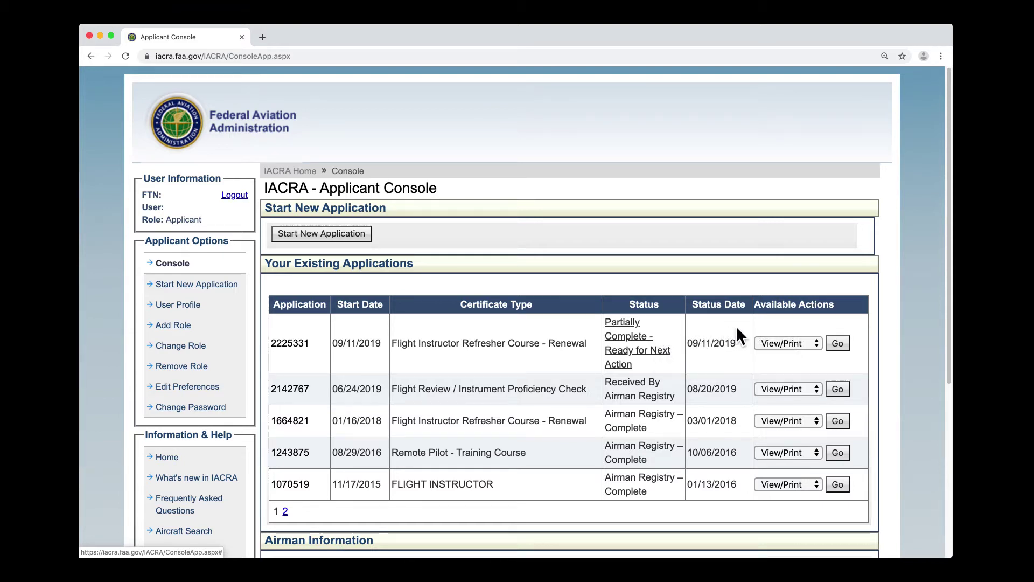
pyautogui.click(782, 341)
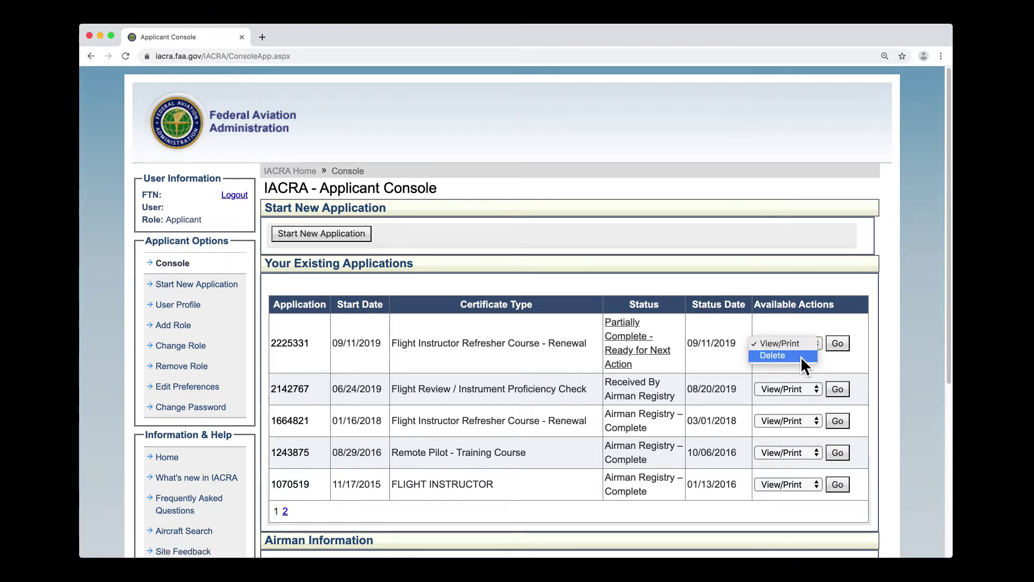
pyautogui.click(801, 357)
pyautogui.scroll(-5, 800, 357)
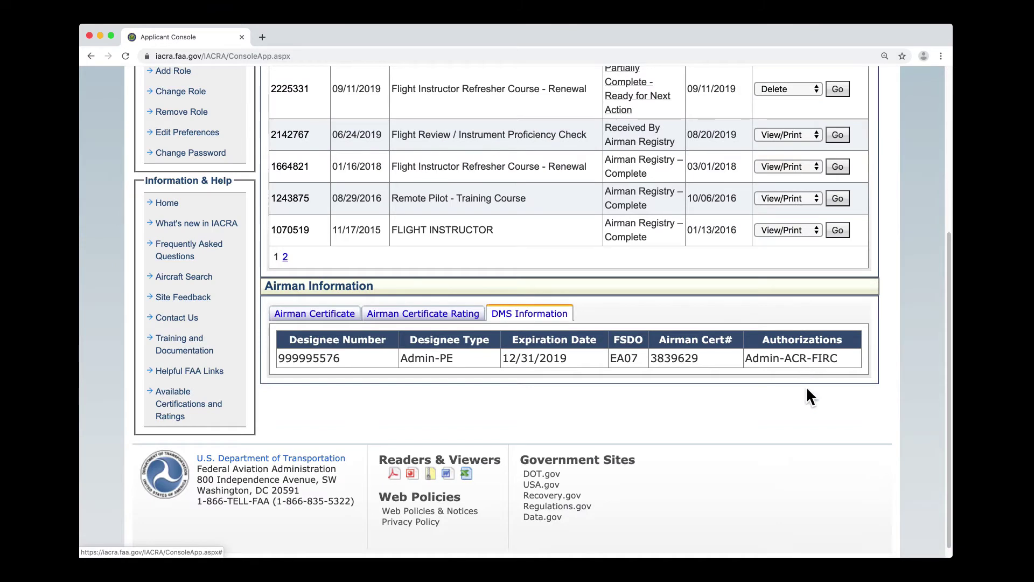
pyautogui.scroll(5, 807, 387)
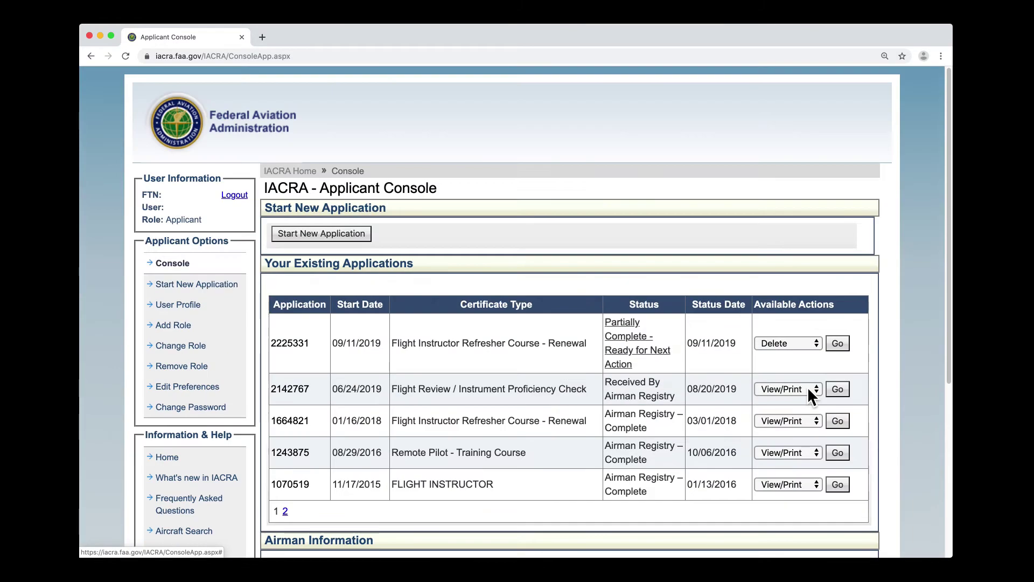
pyautogui.click(835, 345)
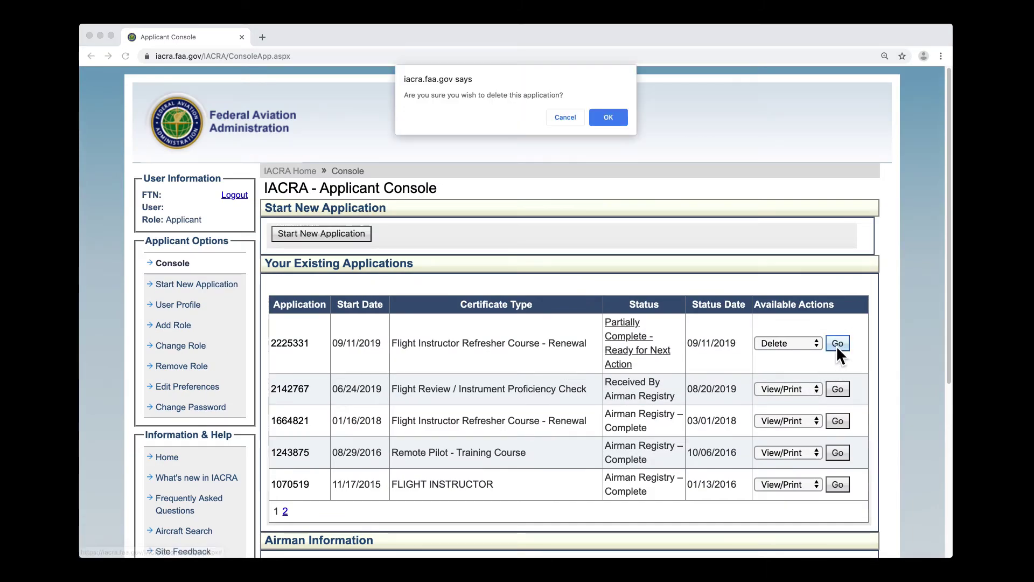
pyautogui.click(625, 124)
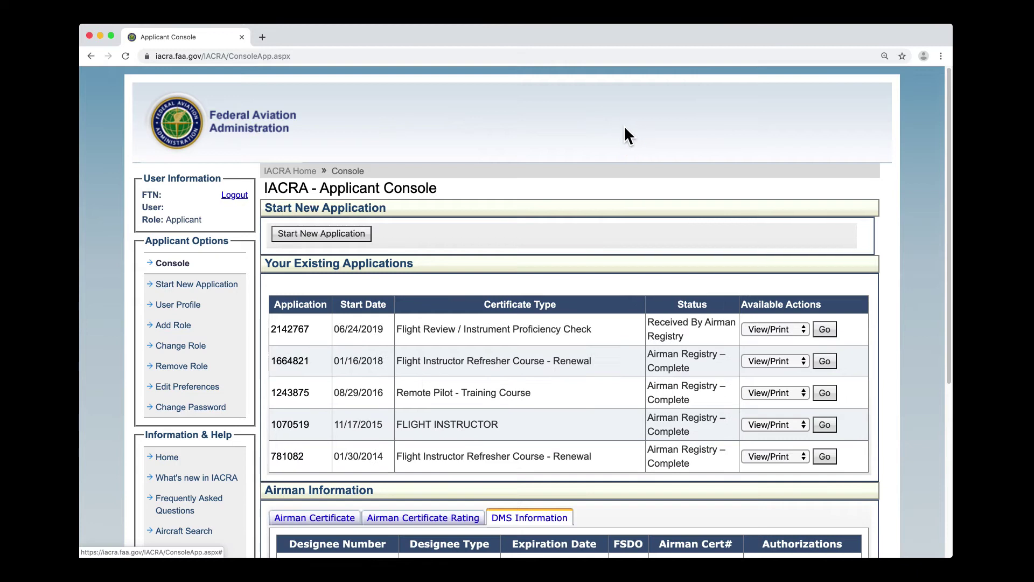
# - Start a new application with Instructor as the application type
pyautogui.click(345, 237)
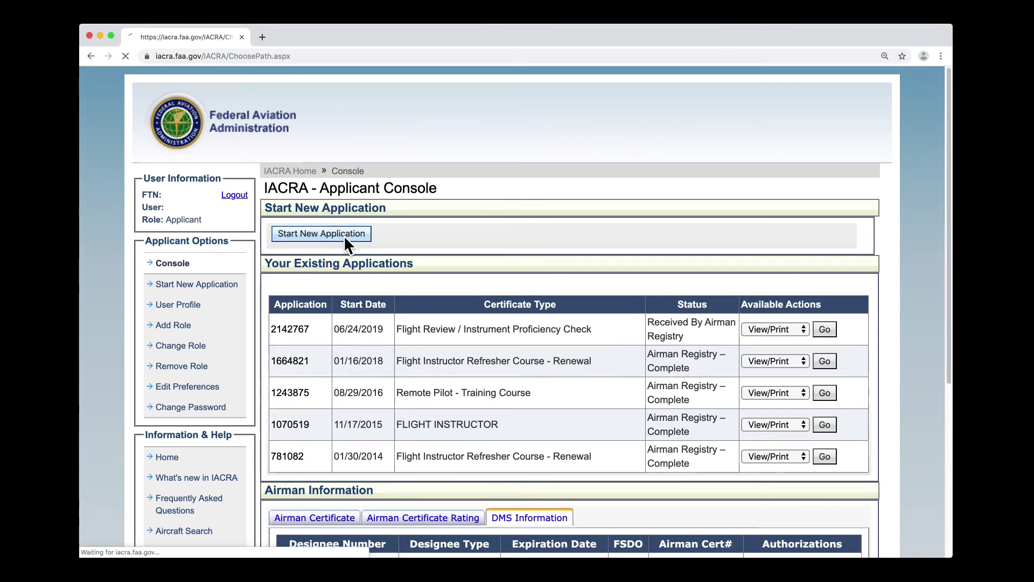
pyautogui.click(338, 244)
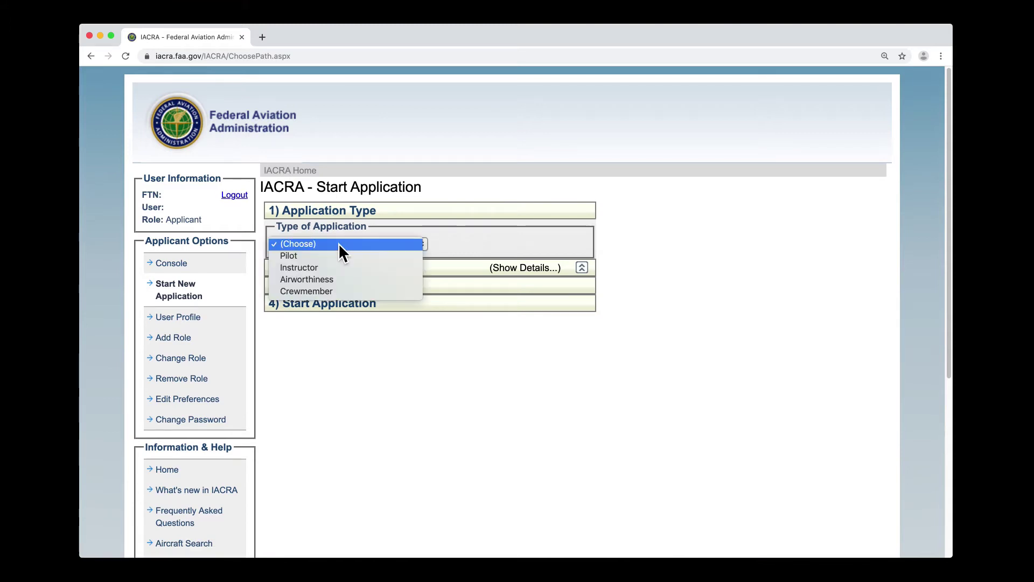
pyautogui.click(364, 266)
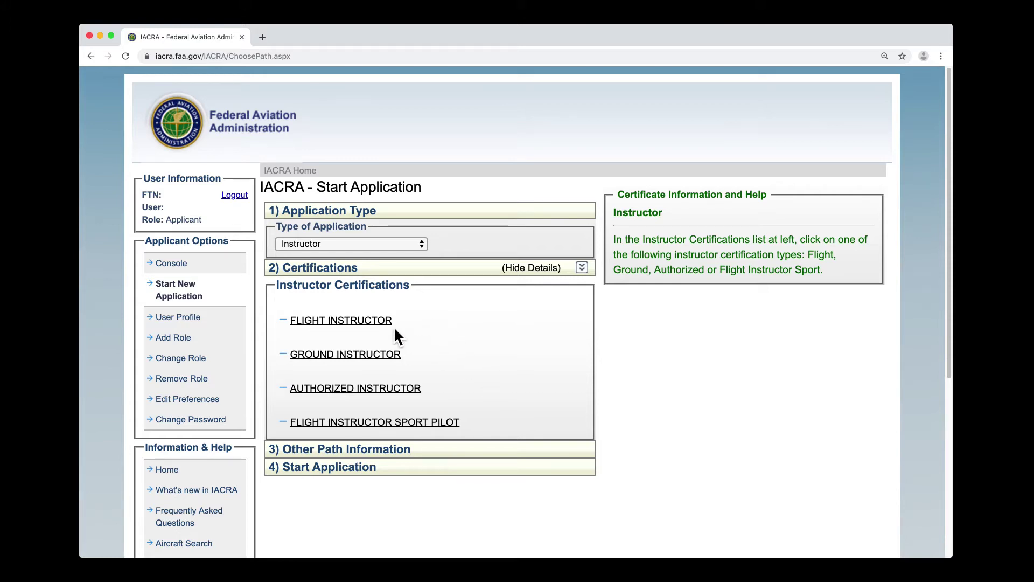
# - Choose FLIGHT INSTRUCTOR > STANDARD > FIRC > RENEWAL and start the application
pyautogui.click(375, 322)
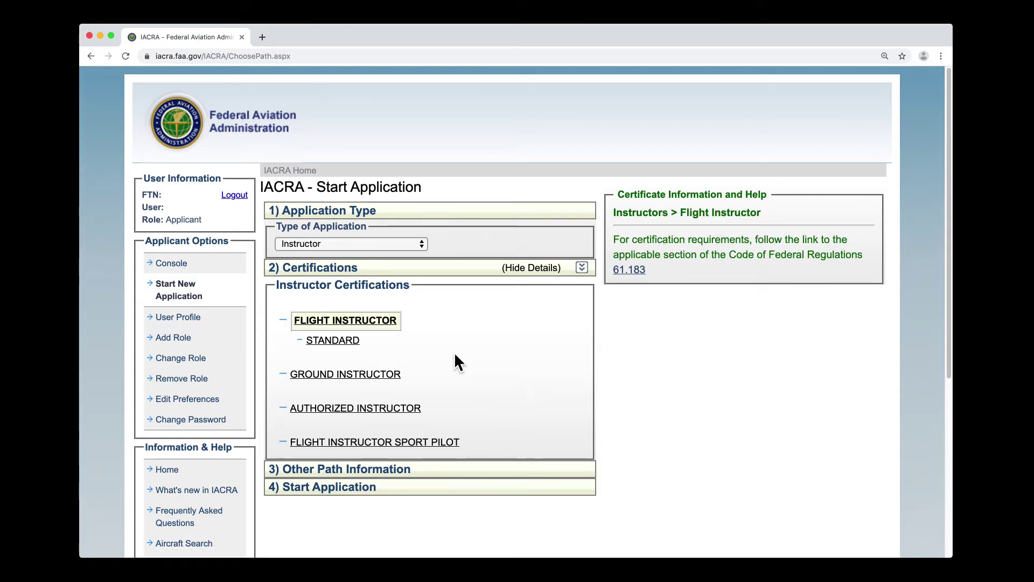
pyautogui.click(352, 343)
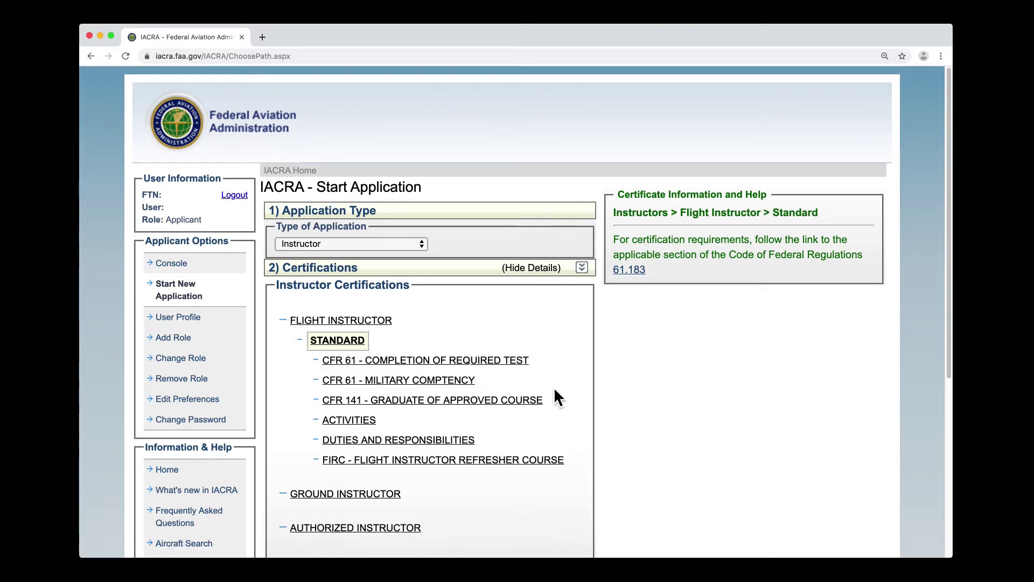
pyautogui.click(540, 463)
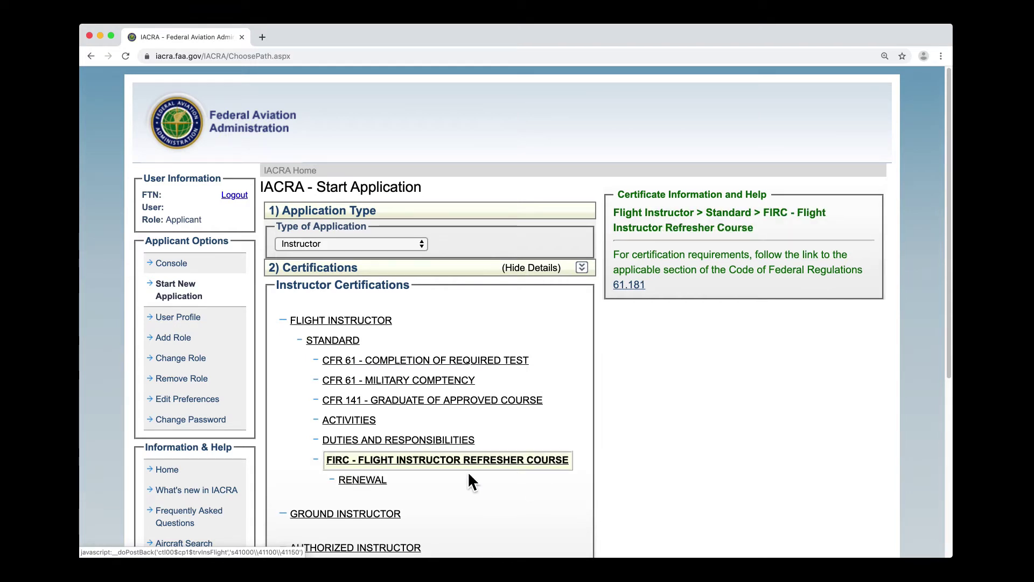
pyautogui.click(384, 480)
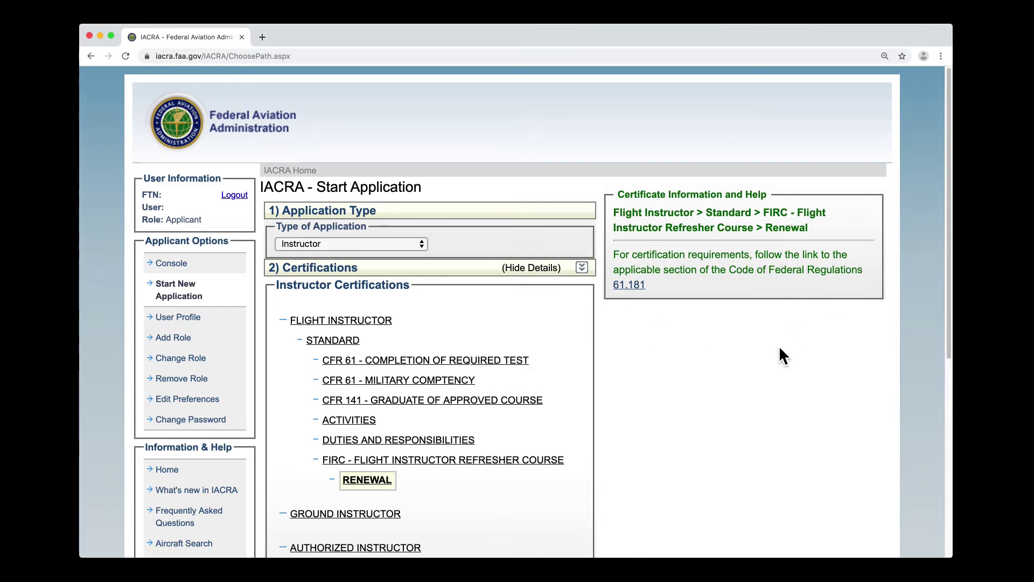
pyautogui.scroll(-5, 779, 349)
pyautogui.scroll(-5, 780, 349)
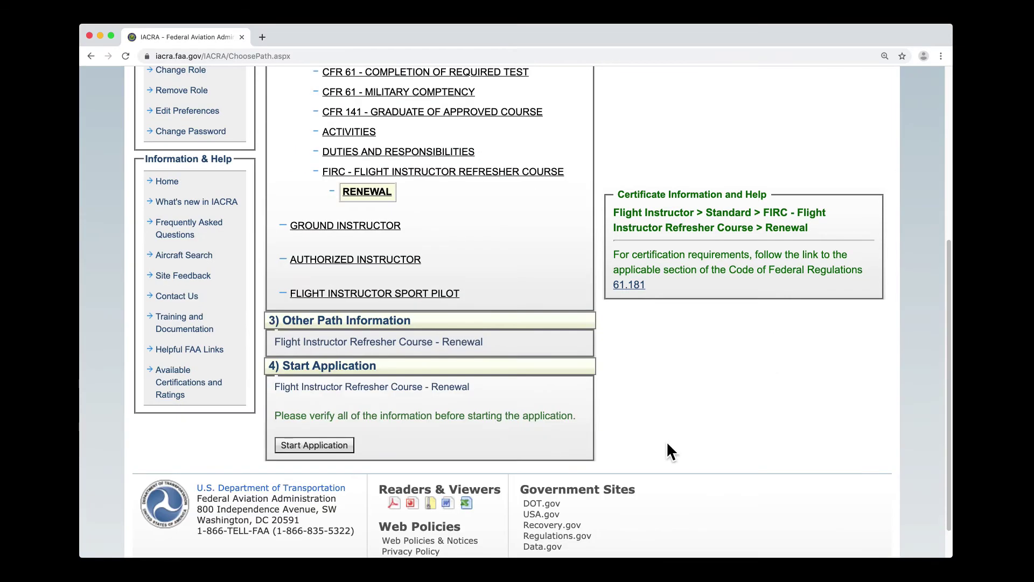
pyautogui.click(341, 446)
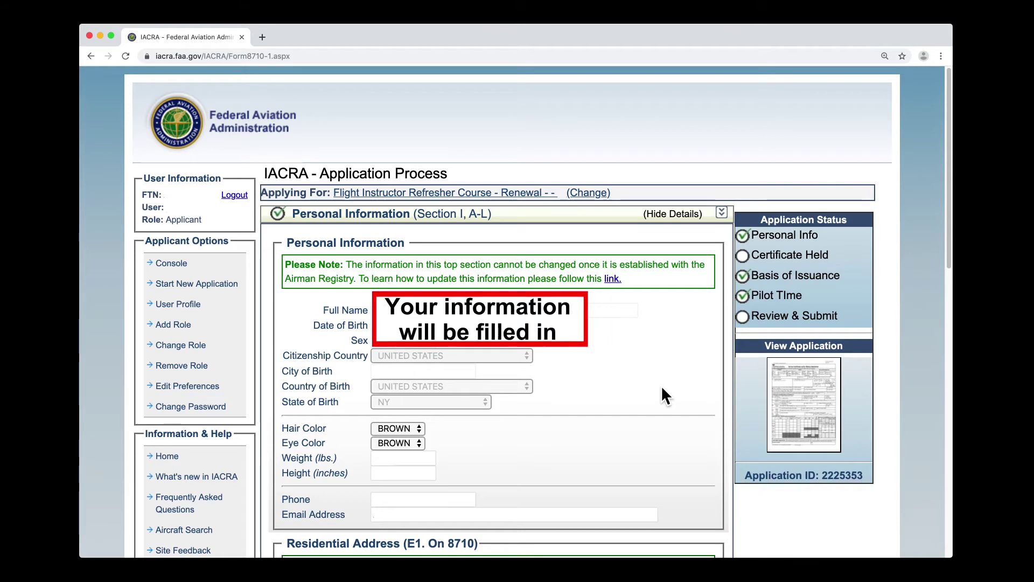
# - Expand the Review and Submit, Pilot Time, Basis of Issuance and Certificate Held sections
pyautogui.scroll(-1, 661, 395)
pyautogui.scroll(-5, 660, 387)
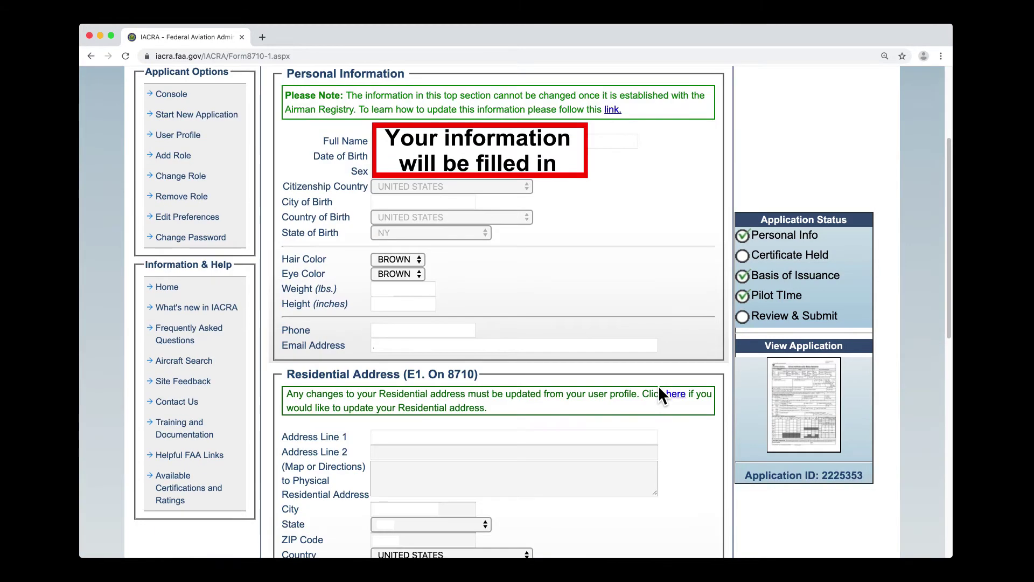
pyautogui.scroll(-1, 655, 385)
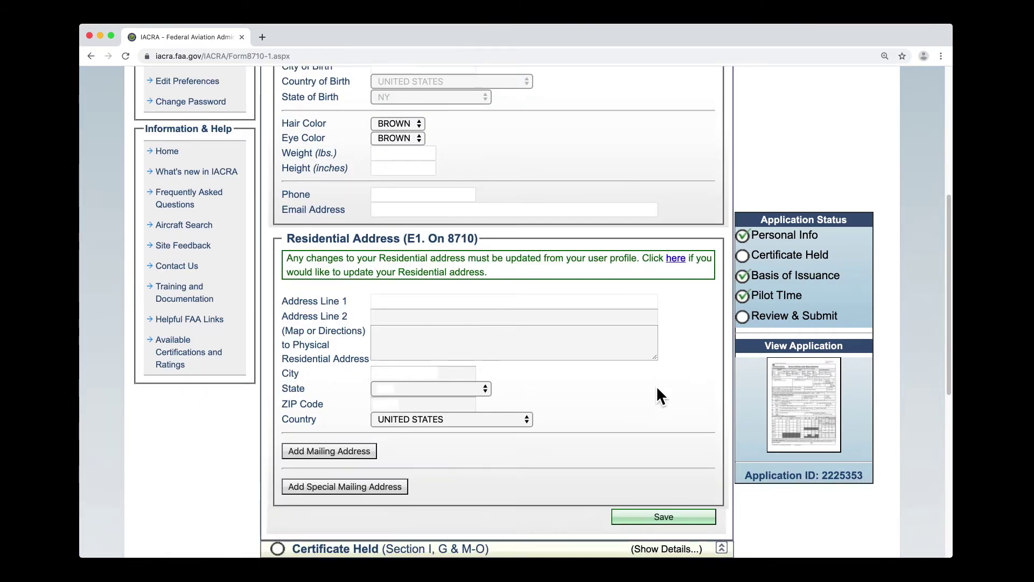
pyautogui.scroll(-2, 616, 416)
pyautogui.scroll(-2, 608, 419)
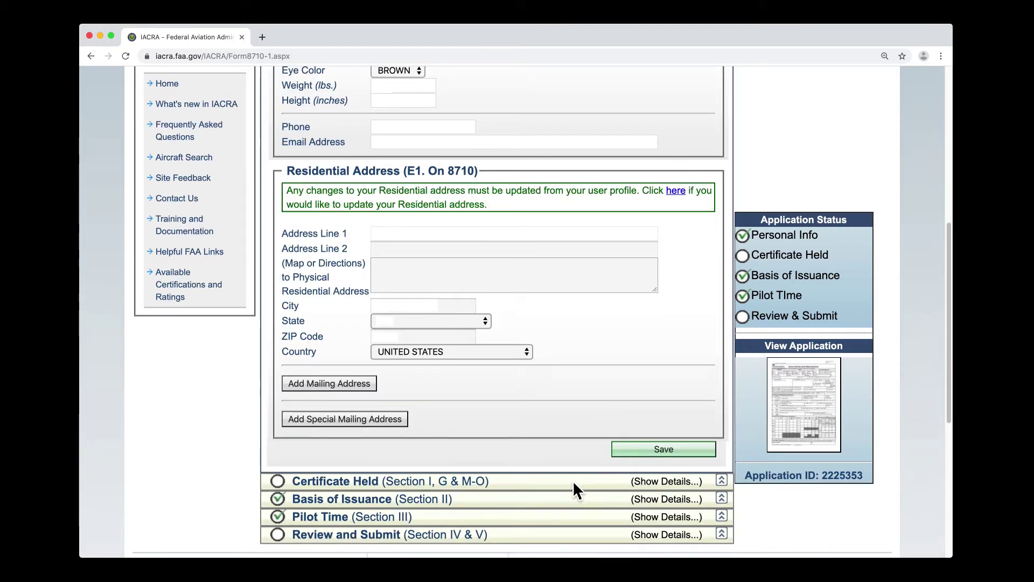
pyautogui.click(571, 535)
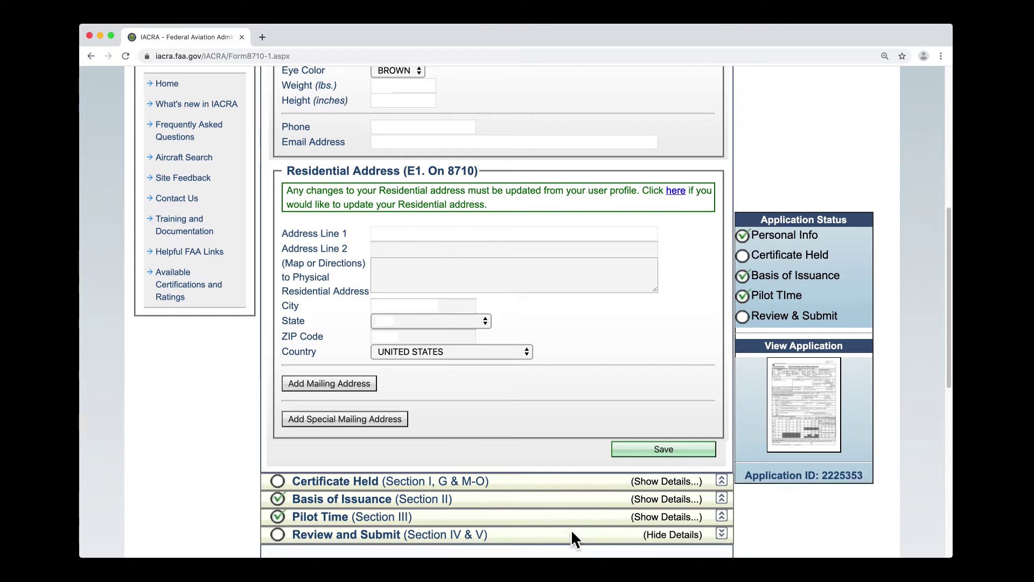
pyautogui.click(571, 517)
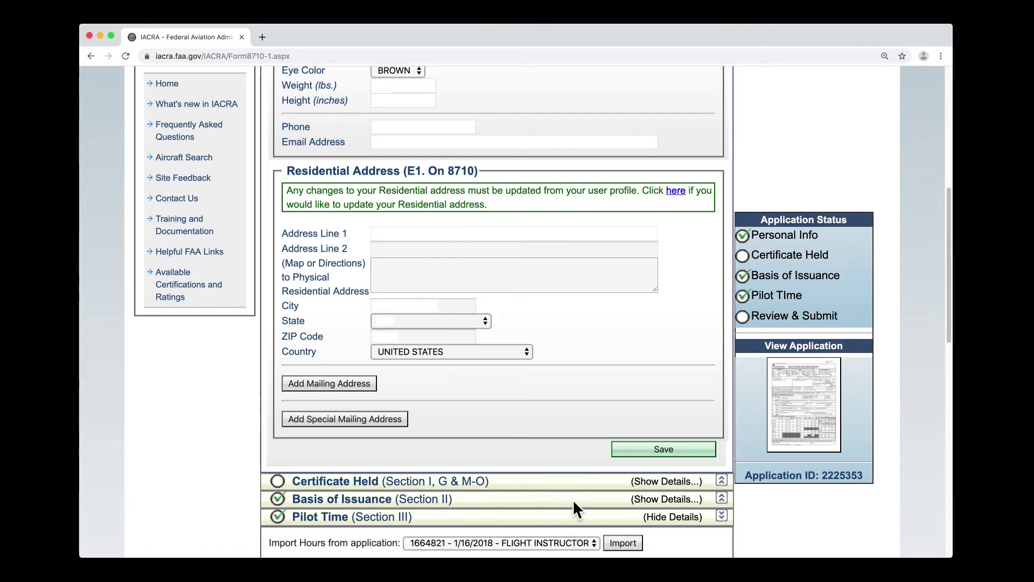
pyautogui.click(574, 500)
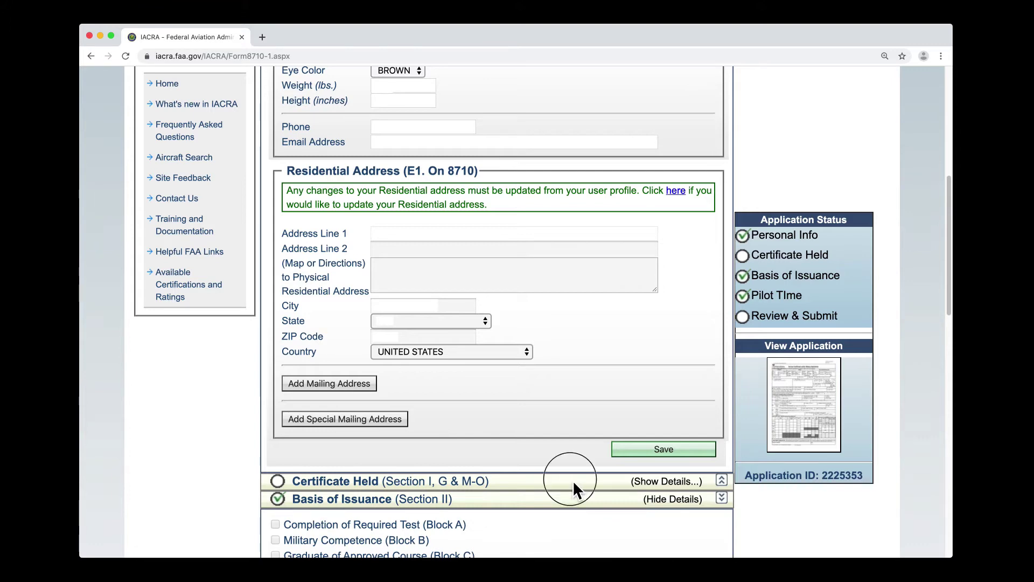
pyautogui.click(573, 481)
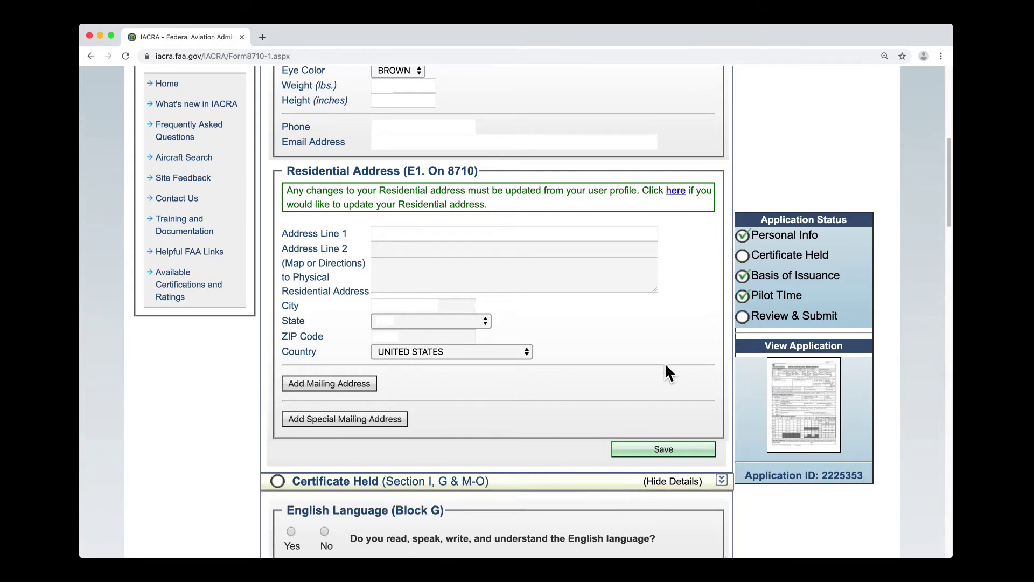
# - Review the pre-filled Personal Information and Residential Address above the certificate details
pyautogui.scroll(2, 673, 353)
pyautogui.scroll(8, 677, 361)
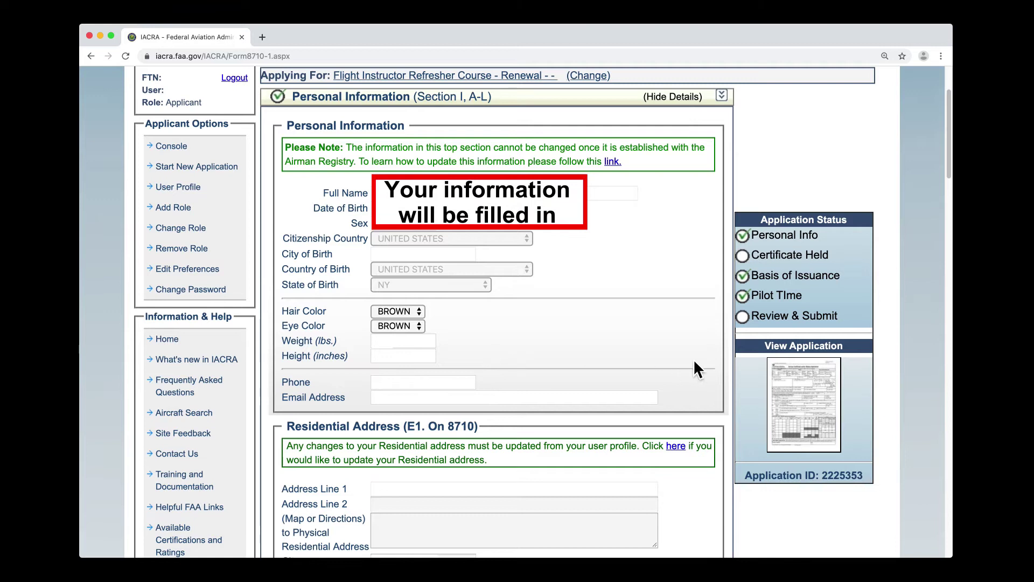
pyautogui.scroll(-5, 694, 366)
pyautogui.scroll(-2, 696, 370)
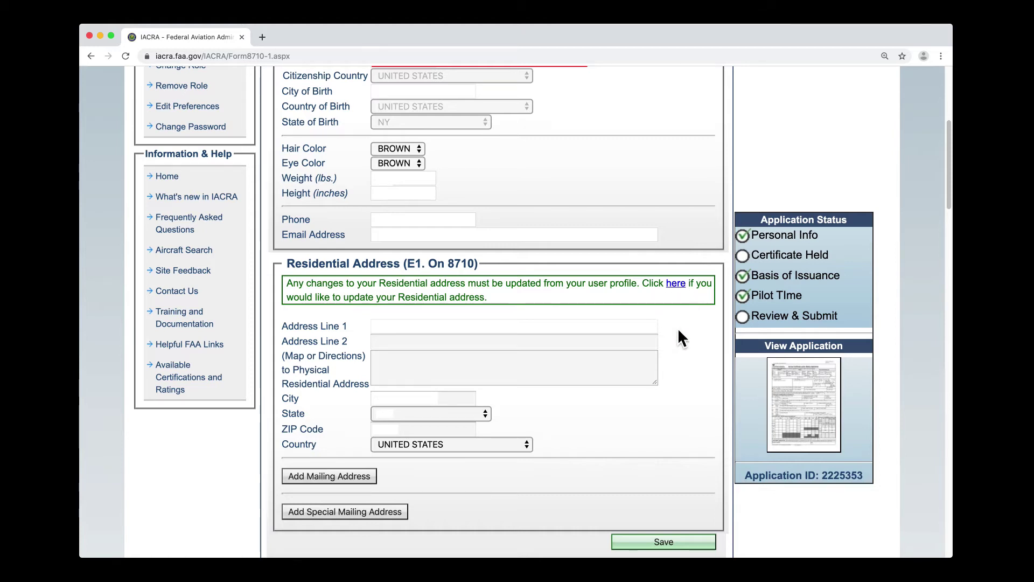
pyautogui.click(366, 477)
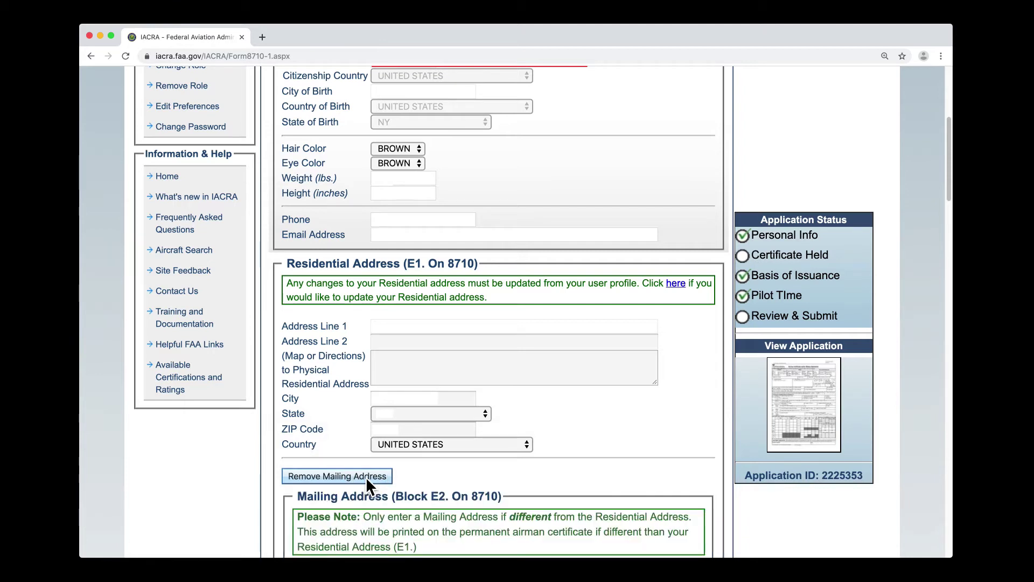
pyautogui.scroll(-5, 648, 450)
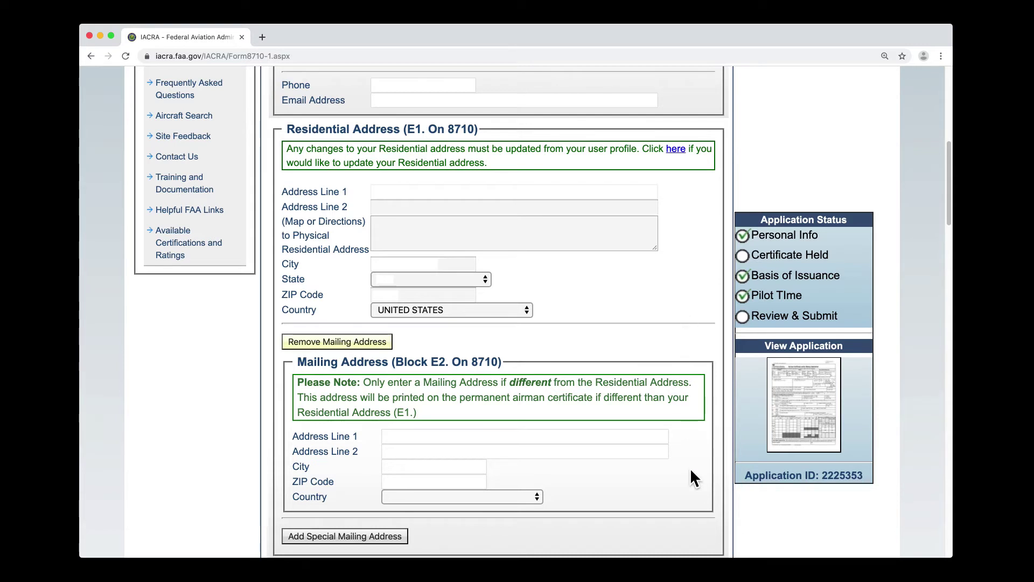
pyautogui.click(319, 344)
pyautogui.click(312, 377)
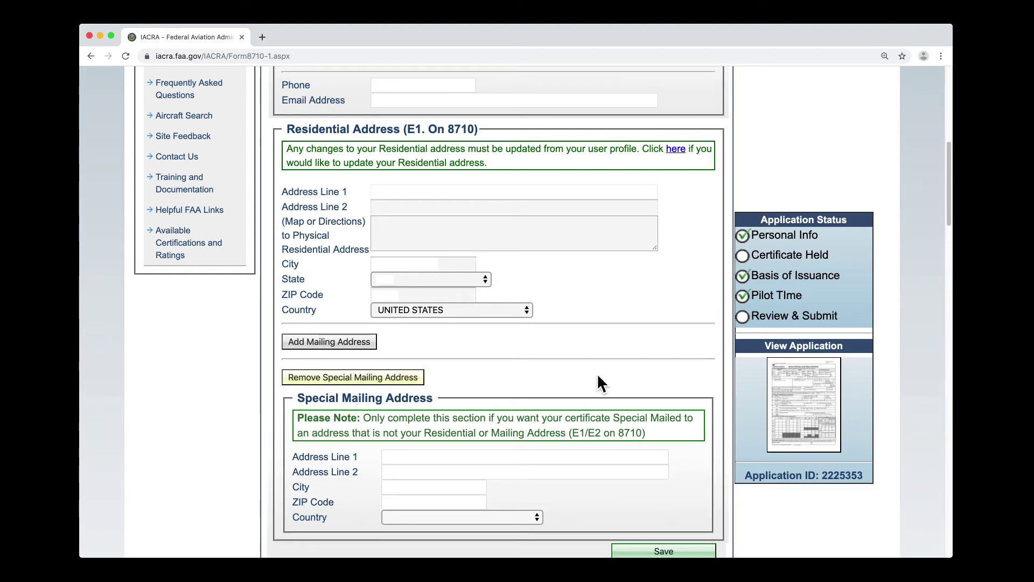
pyautogui.click(421, 377)
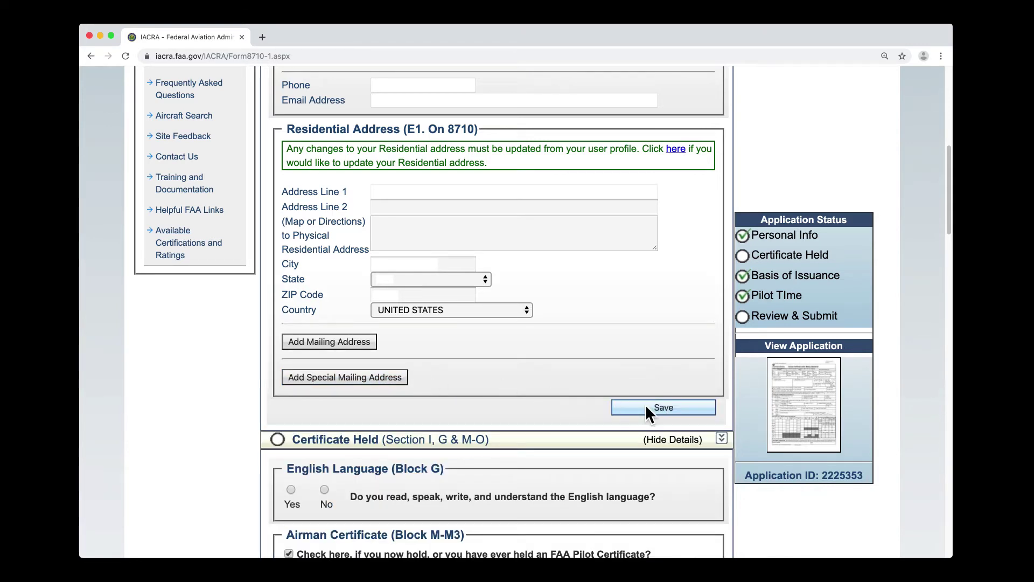
# - Save the Personal Information and answer Yes to the English language question
pyautogui.click(646, 408)
pyautogui.scroll(-5, 668, 409)
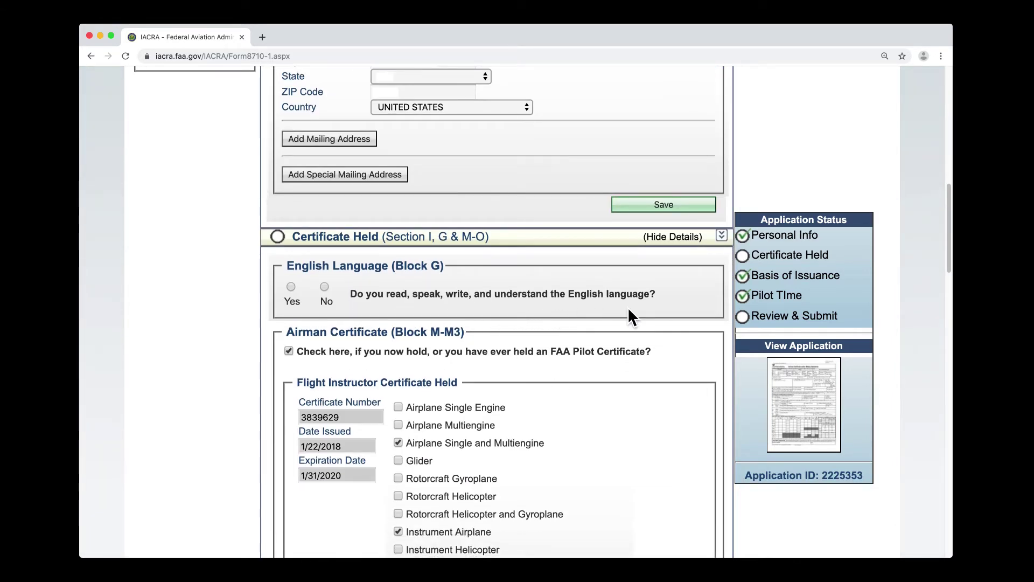
pyautogui.click(291, 287)
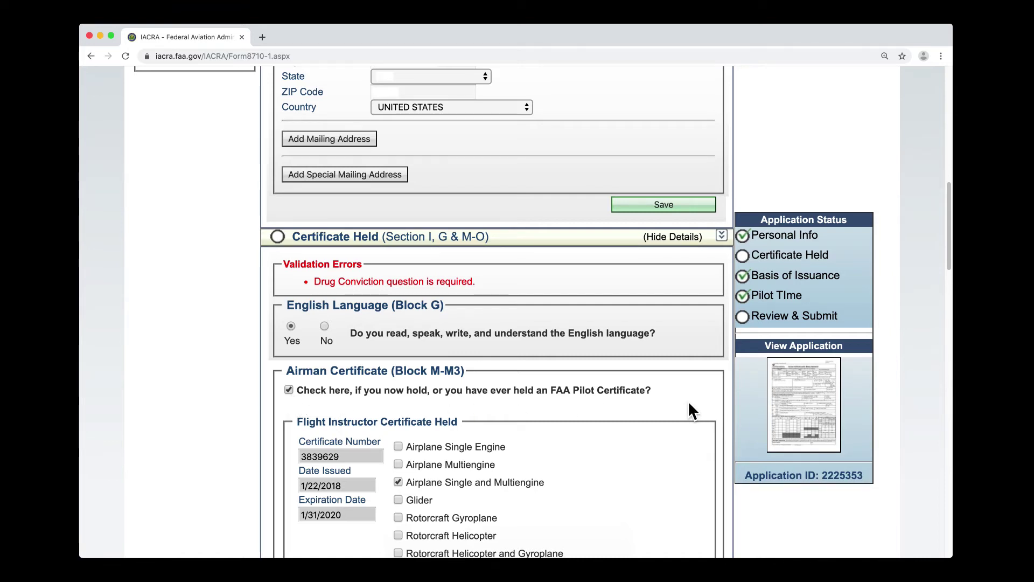
# - Save the CFI certificate details in the Certificate Held section
pyautogui.scroll(-4, 689, 403)
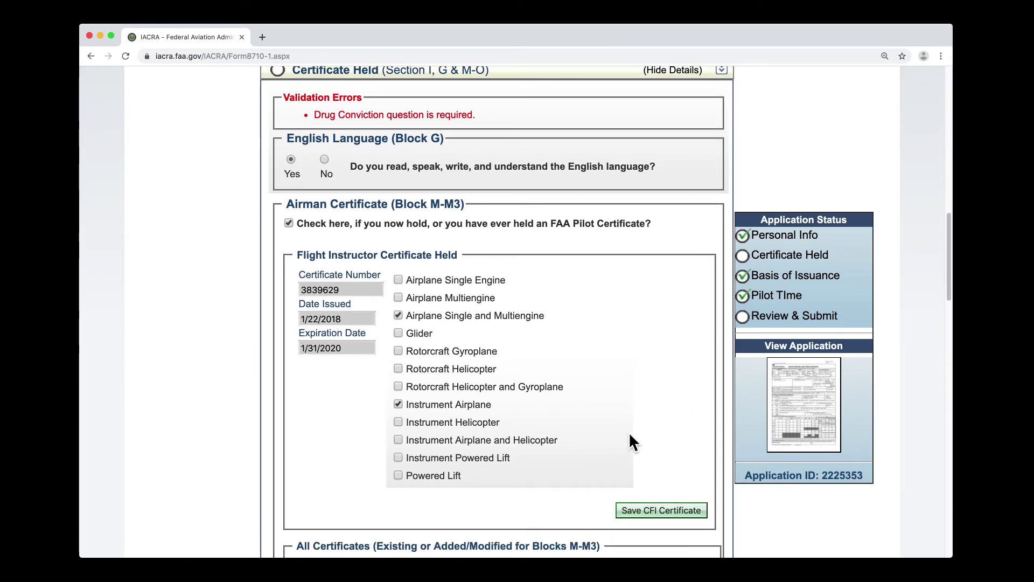
pyautogui.click(695, 510)
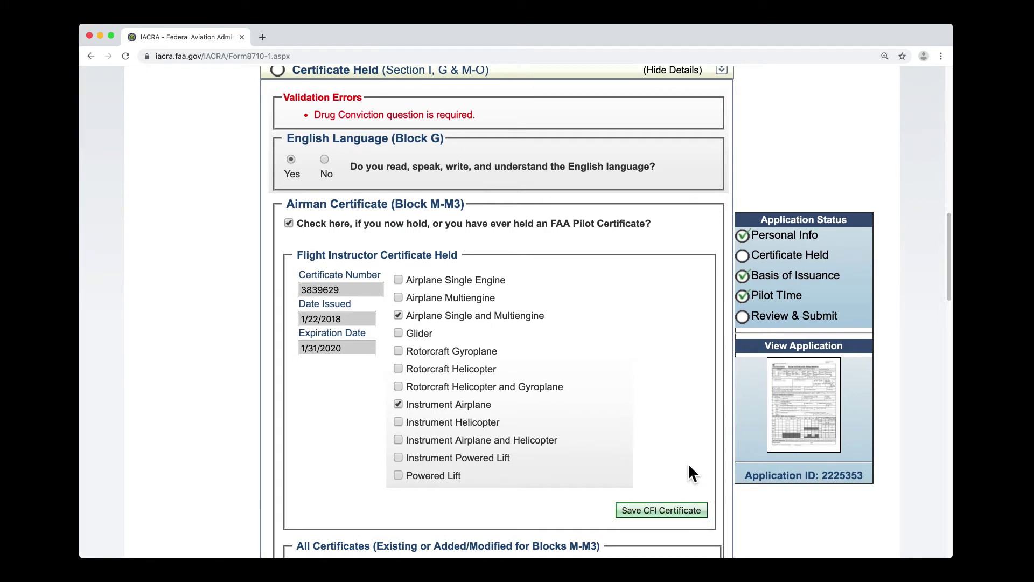
pyautogui.scroll(-8, 687, 463)
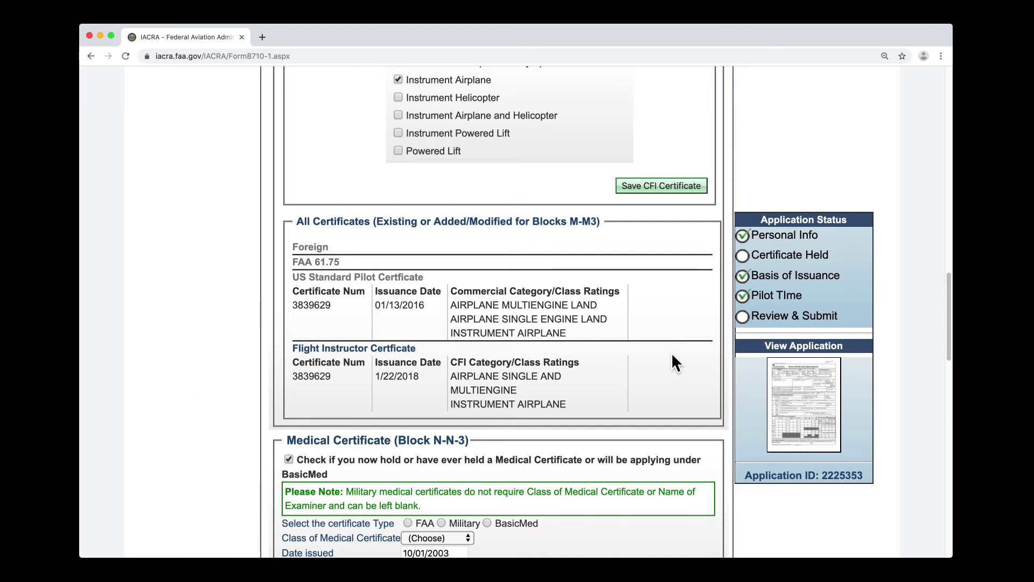
pyautogui.scroll(-4, 672, 356)
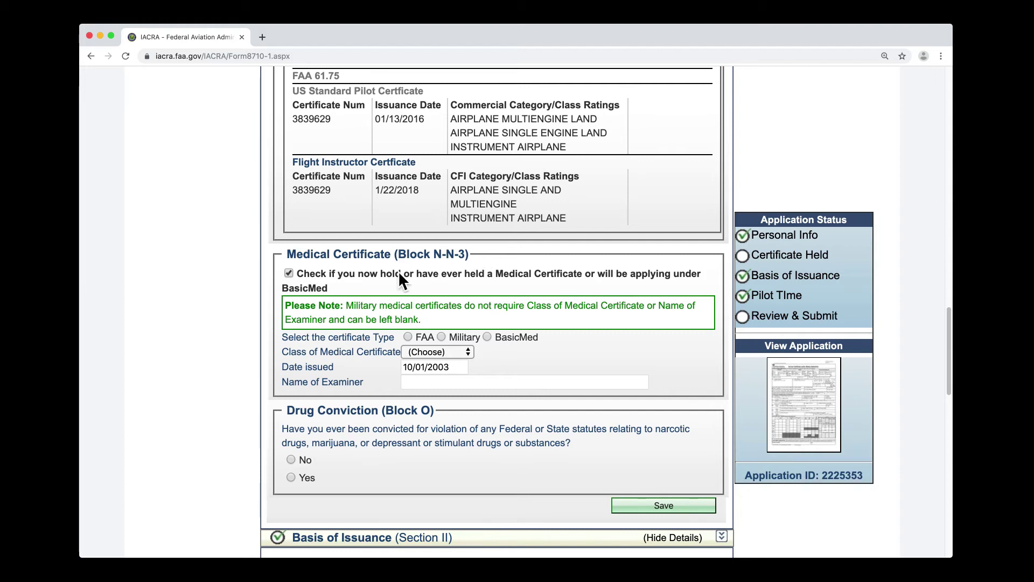
# - Re-tick Medical Certificate and choose BasicMed, confirming the 14 CFR Part 68 notice
pyautogui.click(296, 280)
pyautogui.click(296, 280)
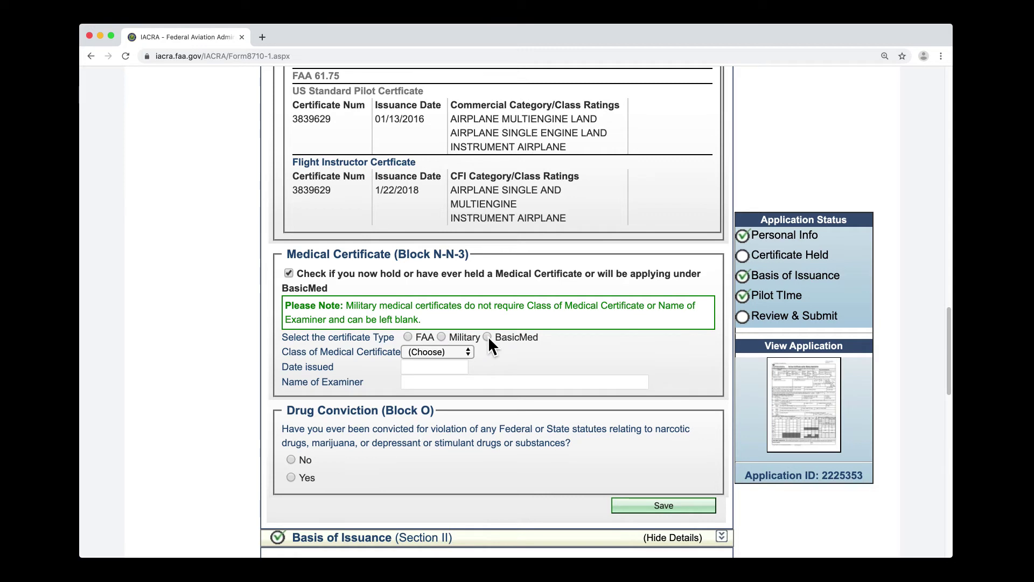
pyautogui.click(408, 337)
pyautogui.moveTo(490, 342)
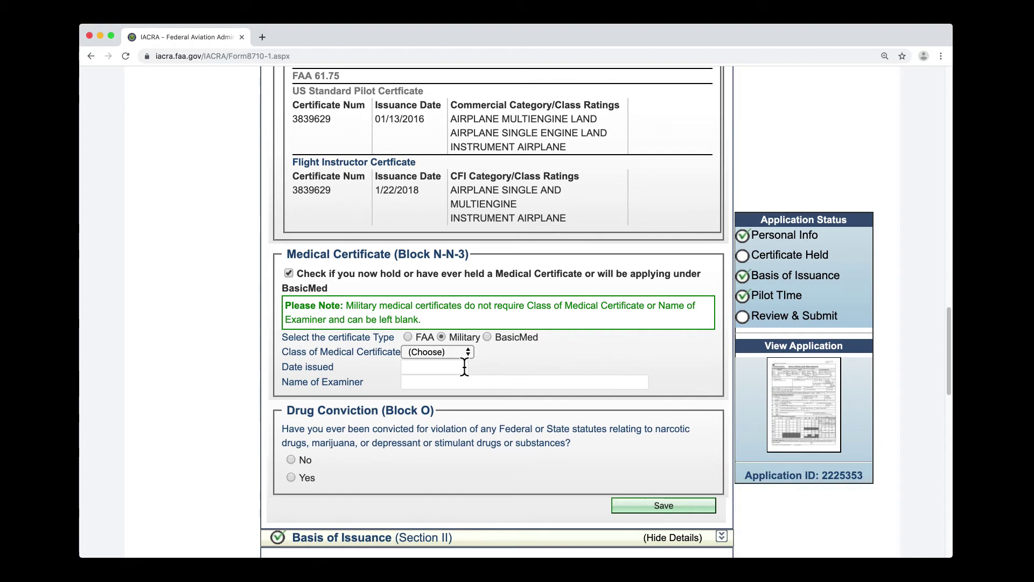
pyautogui.click(487, 337)
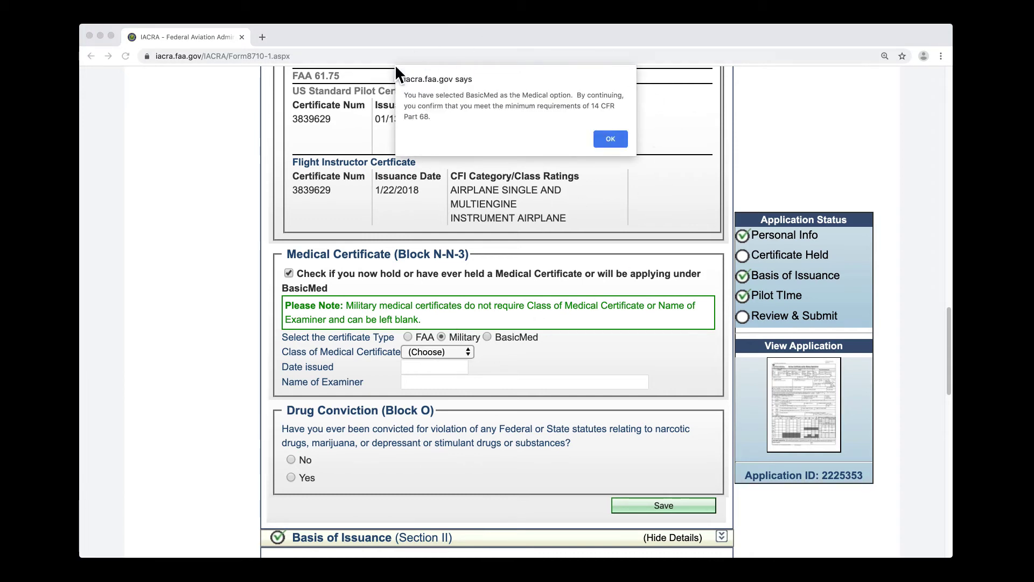
pyautogui.click(609, 139)
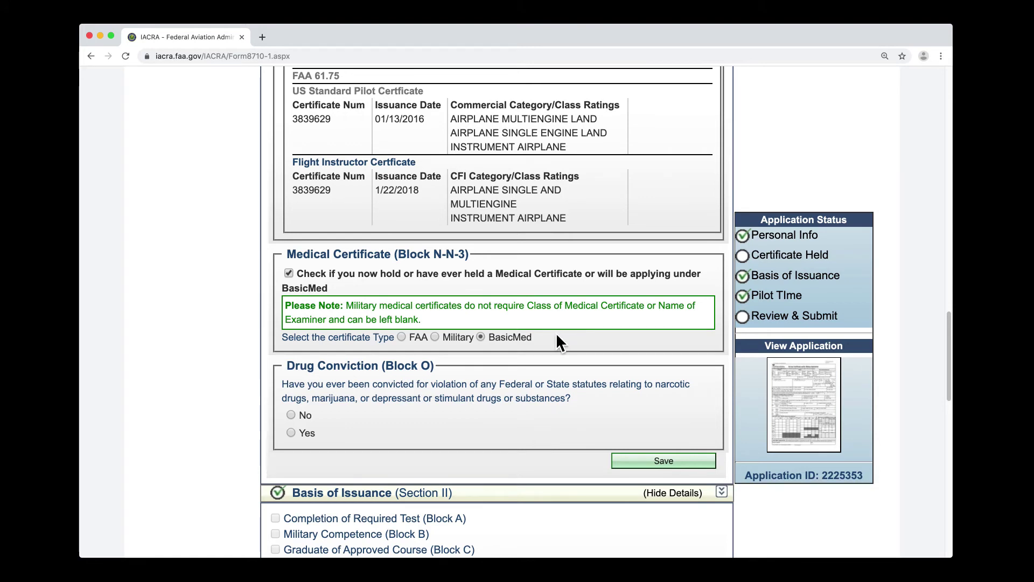
pyautogui.scroll(-1, 559, 336)
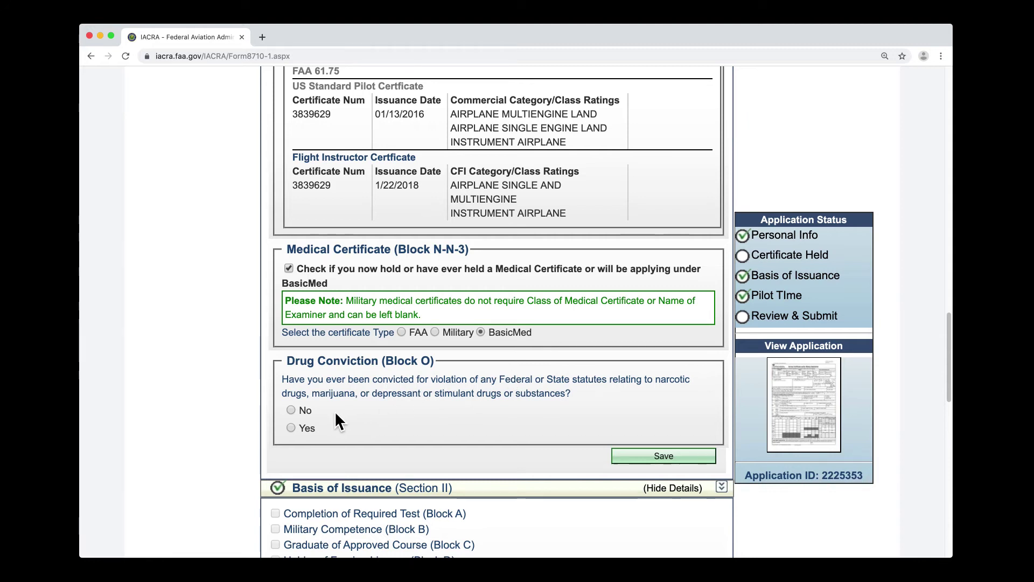
pyautogui.click(291, 410)
pyautogui.scroll(-2, 525, 434)
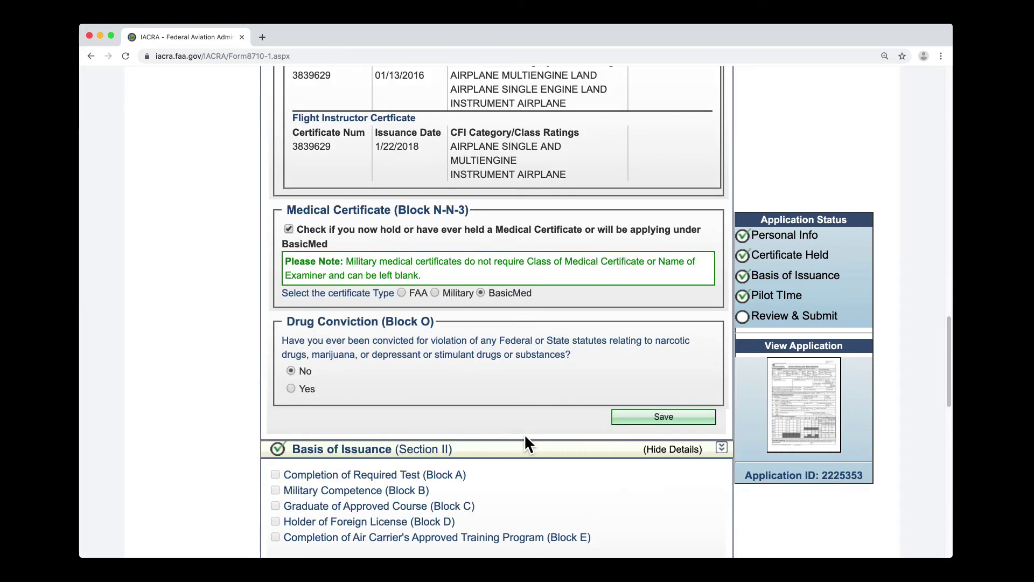
pyautogui.click(648, 416)
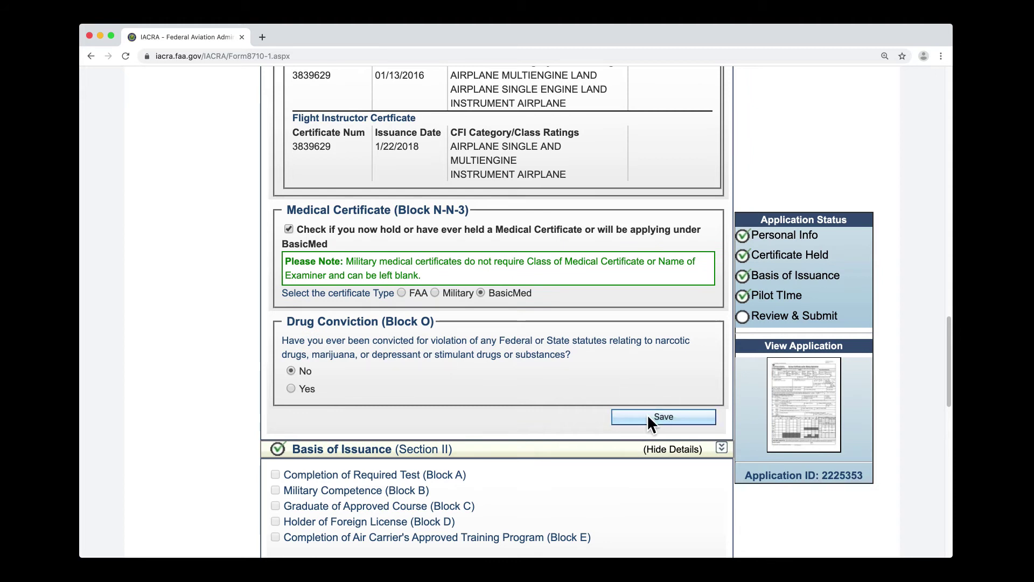
pyautogui.scroll(-10, 597, 398)
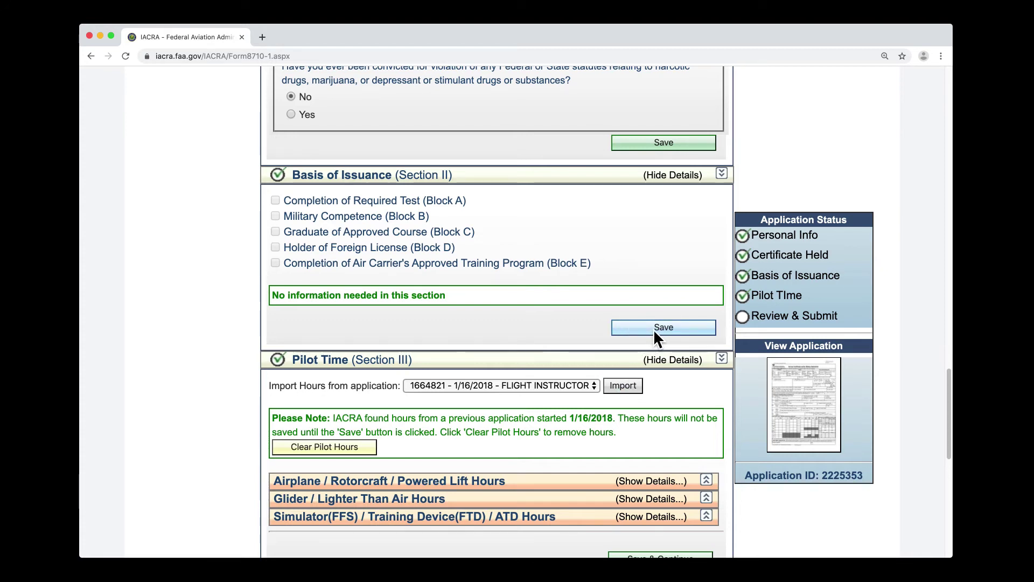
pyautogui.scroll(-2, 657, 336)
pyautogui.scroll(-3, 662, 350)
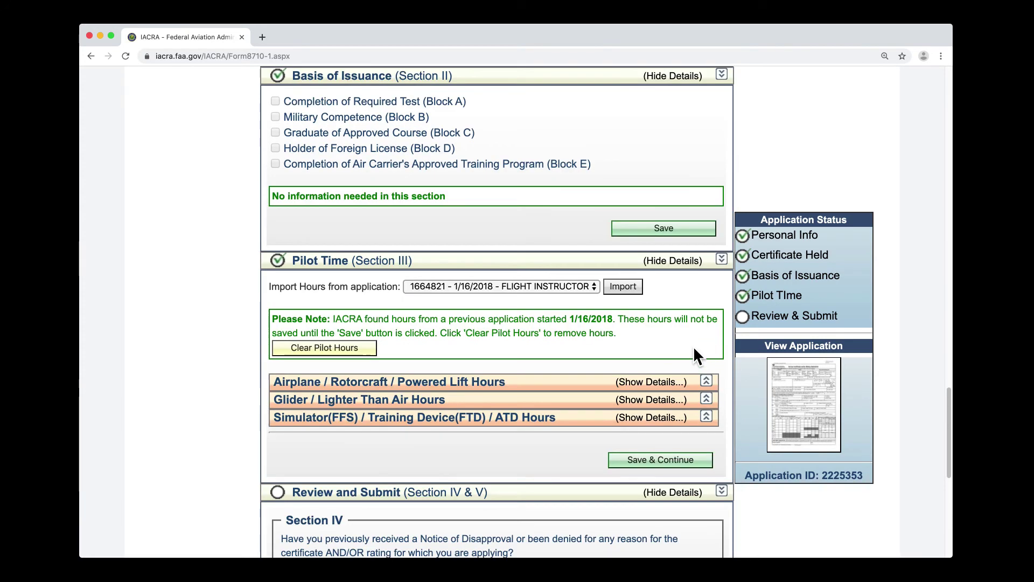
pyautogui.scroll(-1, 726, 383)
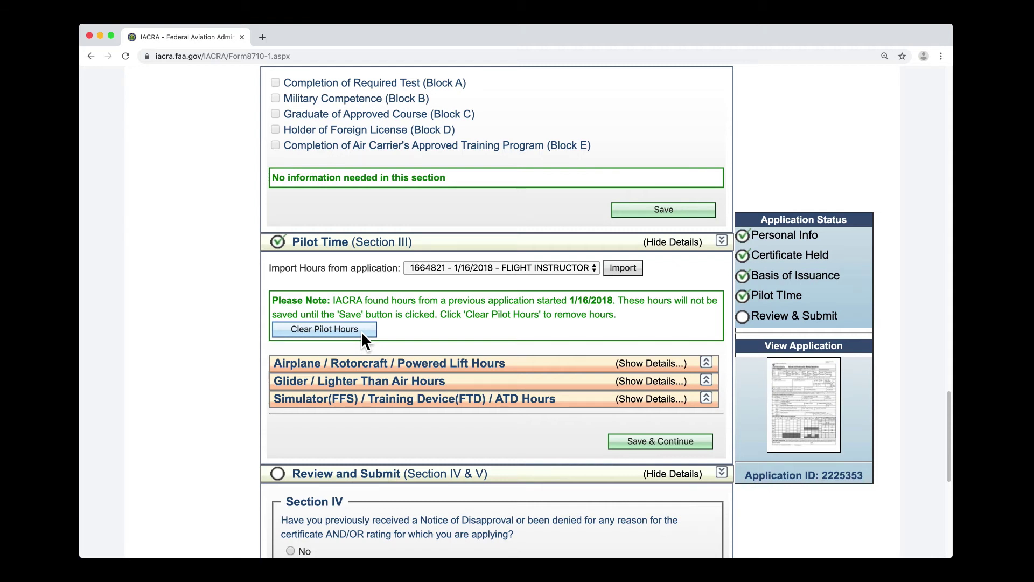
# - Save the imported pilot hours, continue to the Certificate Summary, and open the Pilot's Bill of Rights
pyautogui.click(625, 439)
pyautogui.scroll(-3, 625, 440)
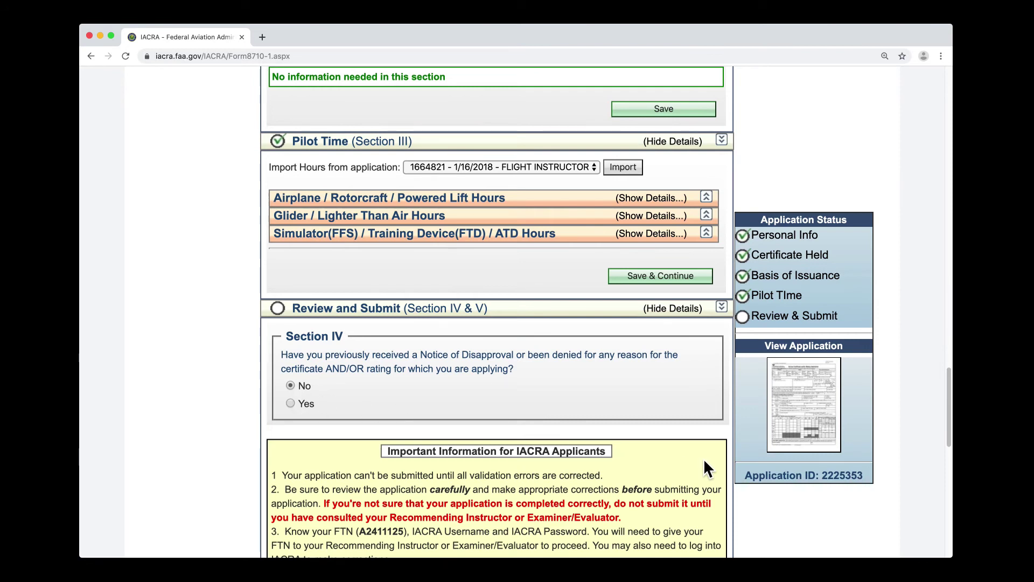
pyautogui.scroll(-5, 709, 467)
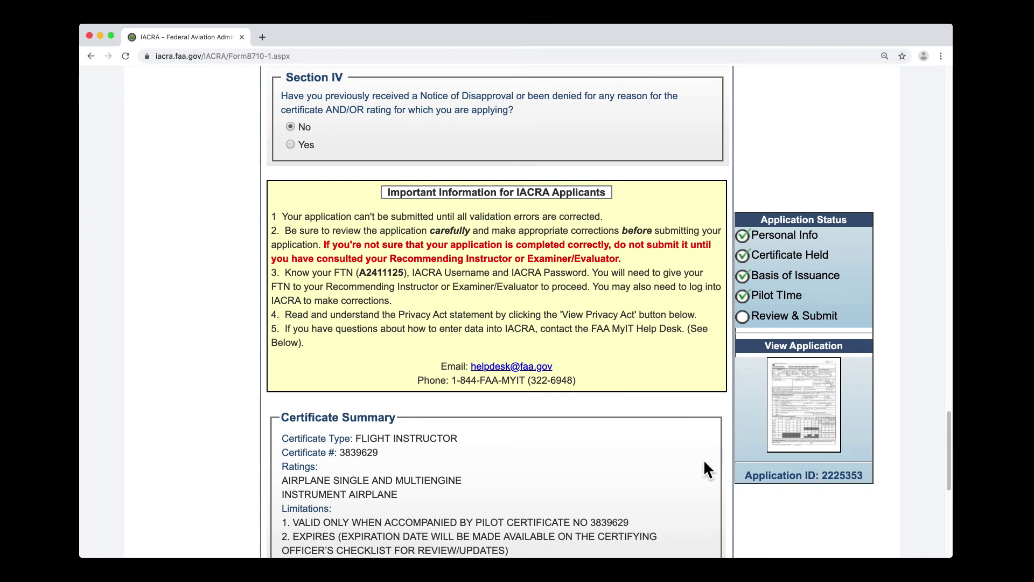
pyautogui.scroll(-2, 704, 461)
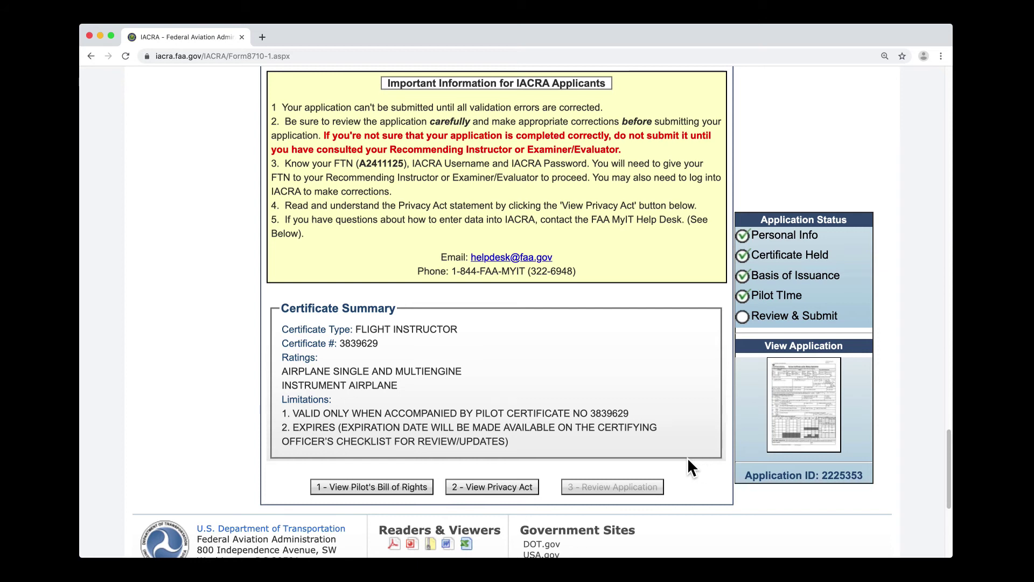
pyautogui.click(430, 488)
# - Read and close the Pilot's Bill of Rights, then the Privacy Act statement
pyautogui.click(430, 490)
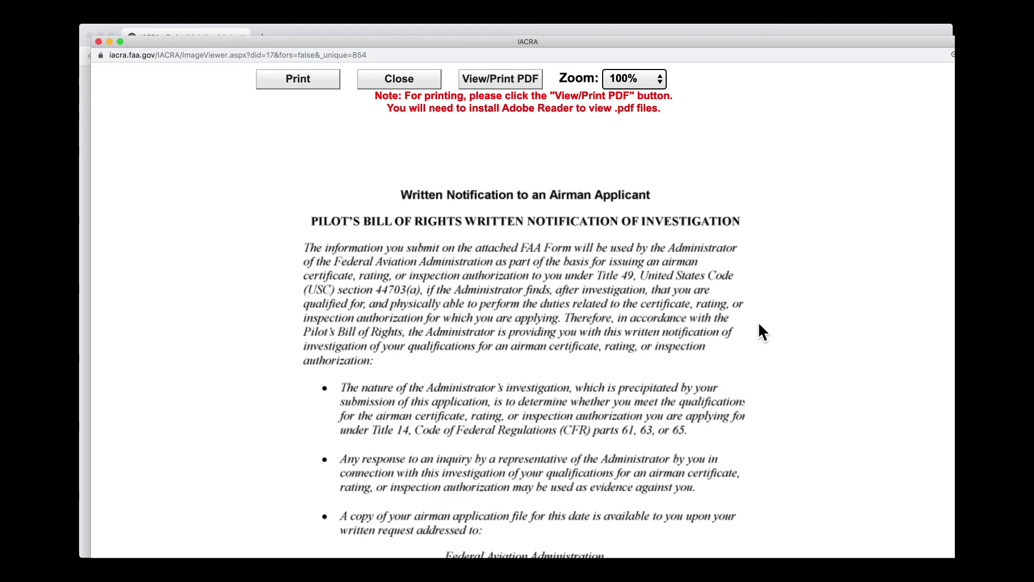
pyautogui.scroll(-6, 759, 324)
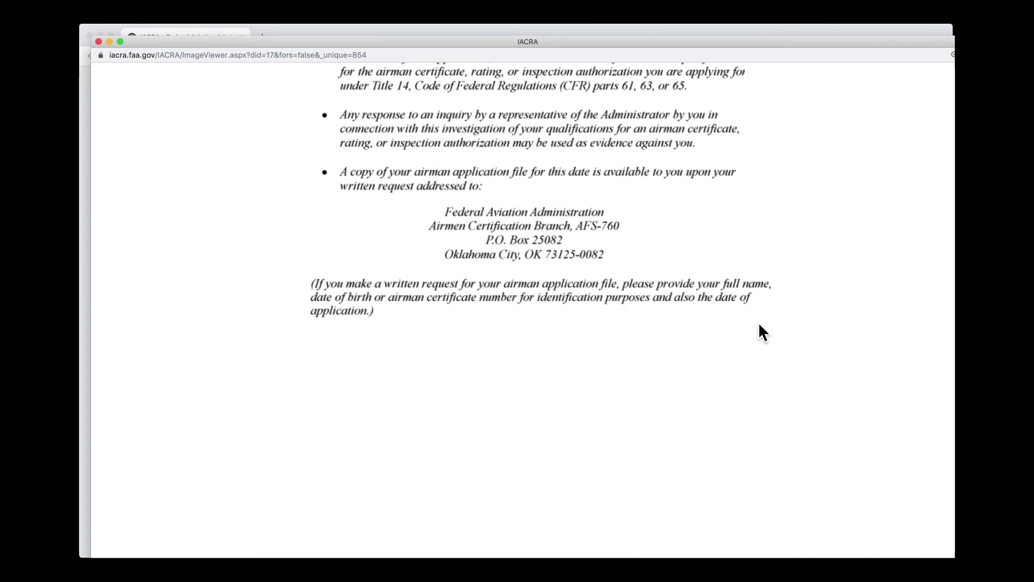
pyautogui.scroll(6, 758, 323)
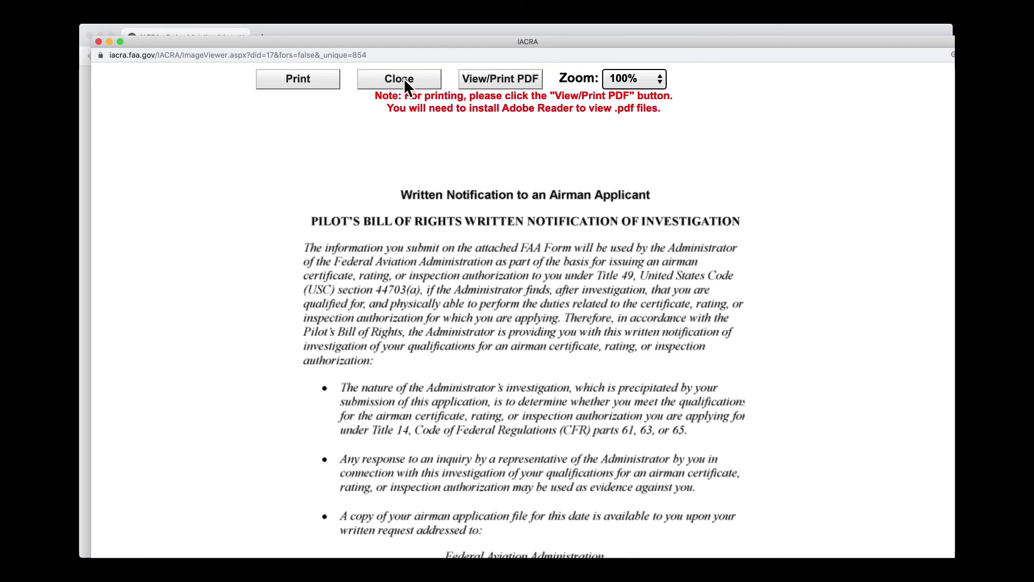
pyautogui.click(431, 80)
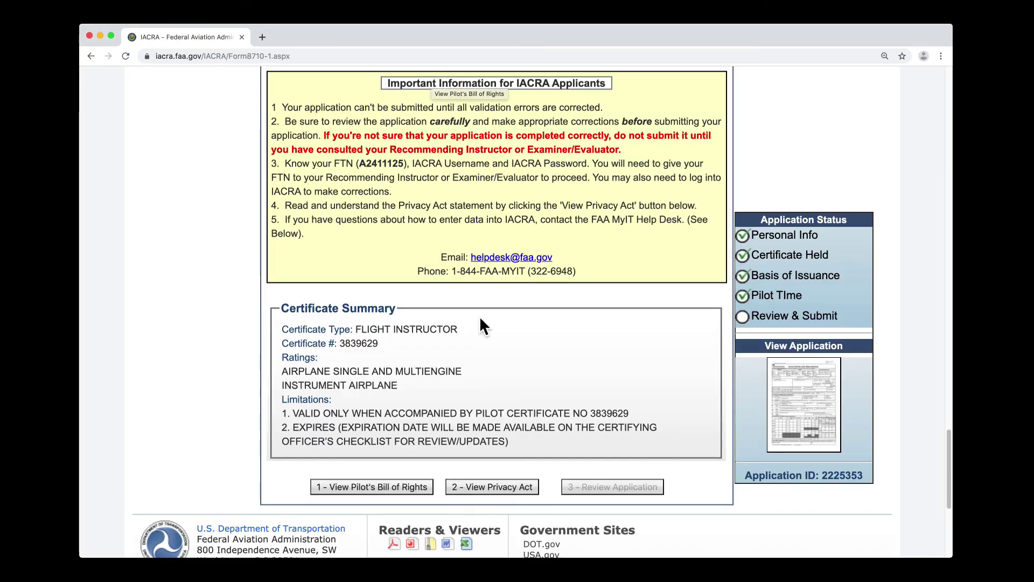
pyautogui.click(492, 487)
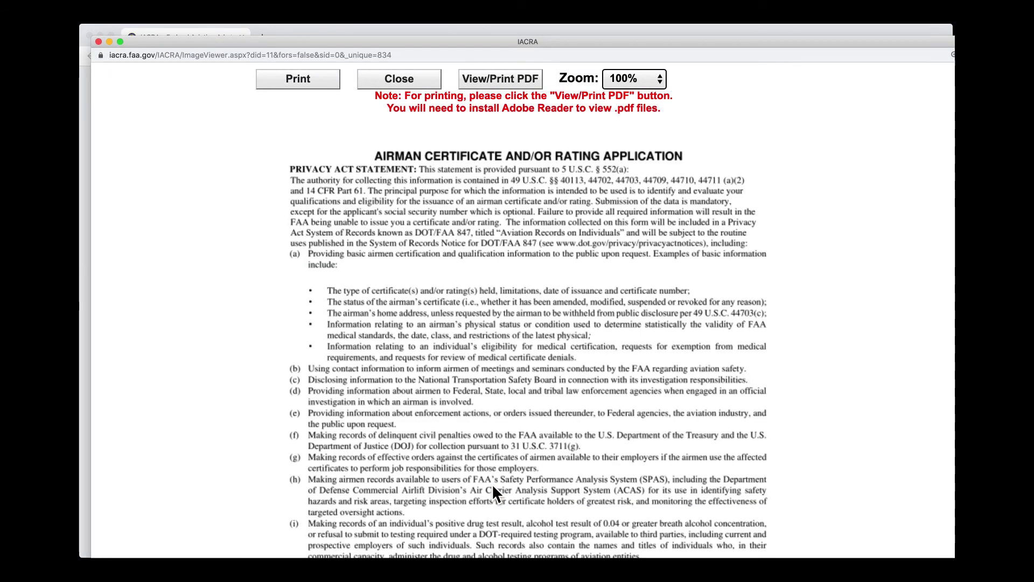
pyautogui.click(429, 82)
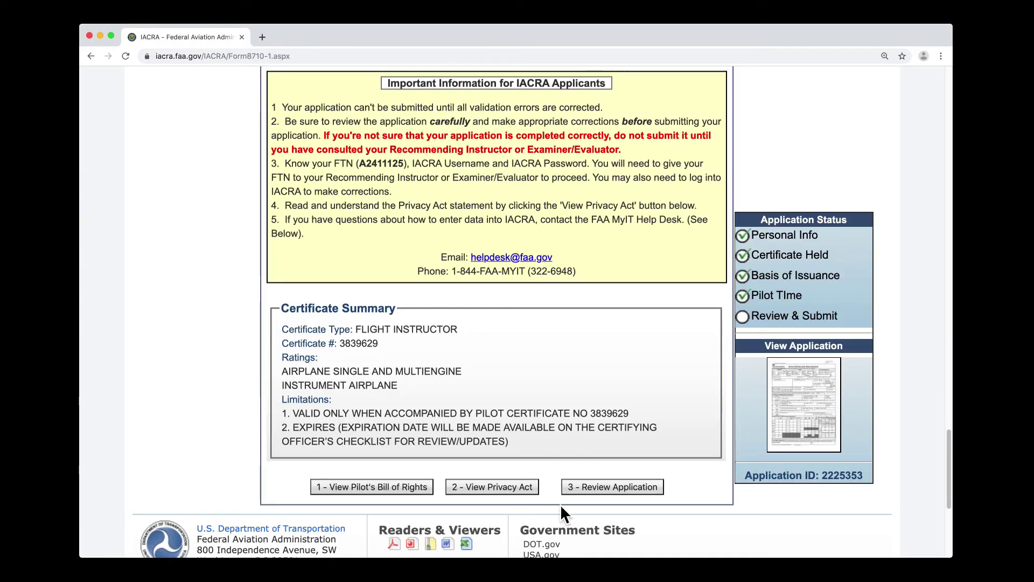
pyautogui.click(663, 493)
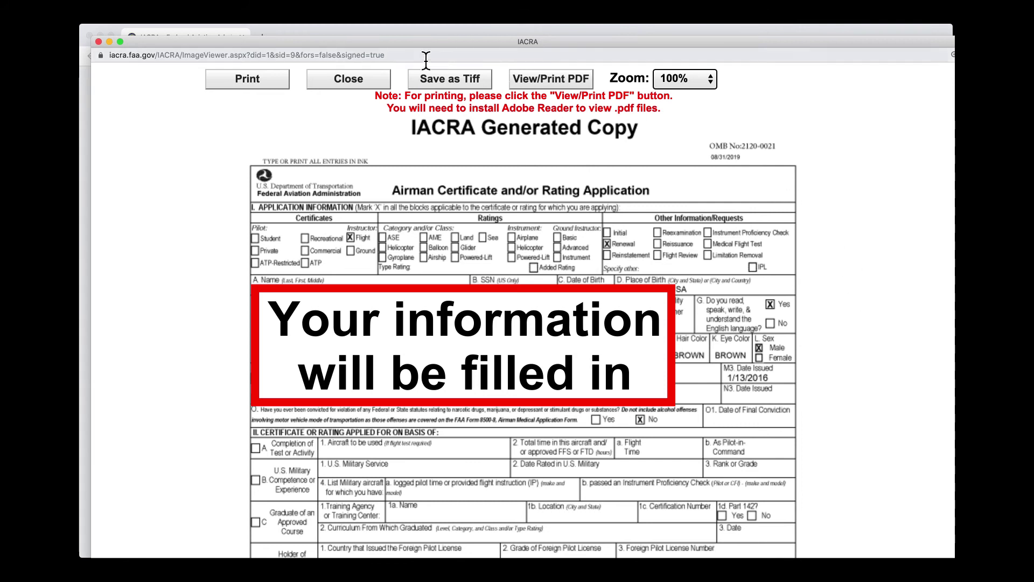
pyautogui.click(372, 87)
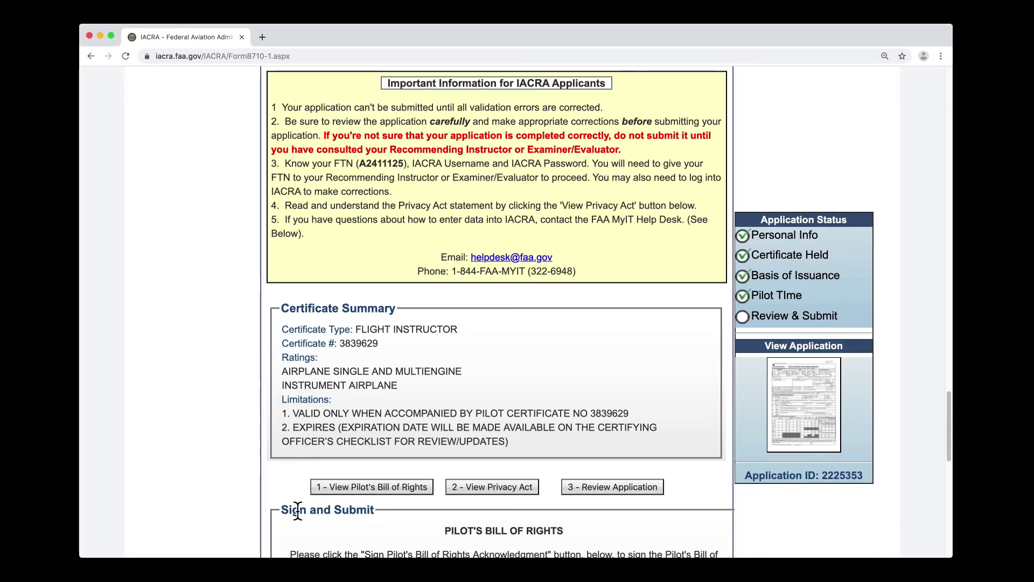
pyautogui.scroll(-3, 704, 519)
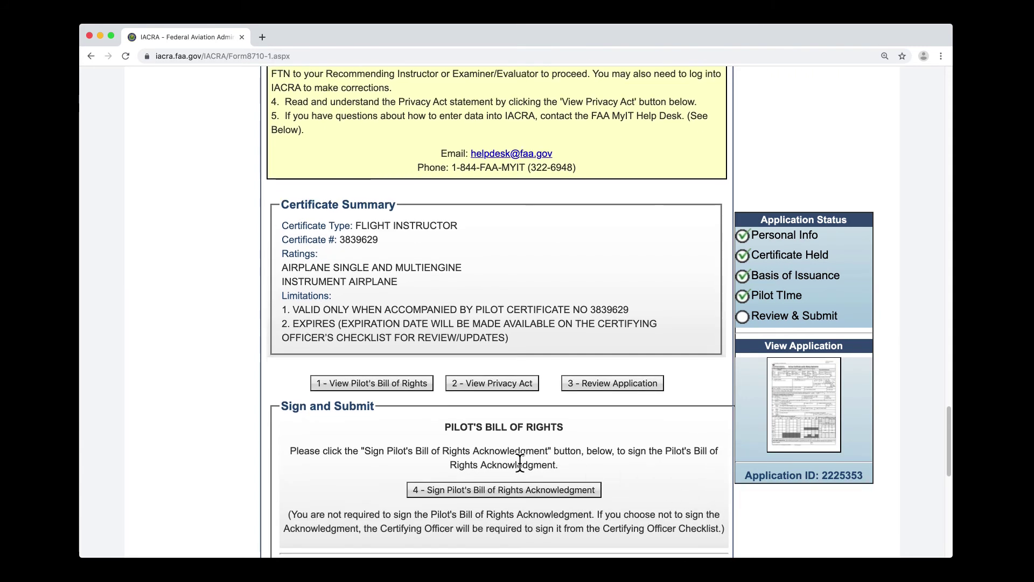
pyautogui.click(599, 495)
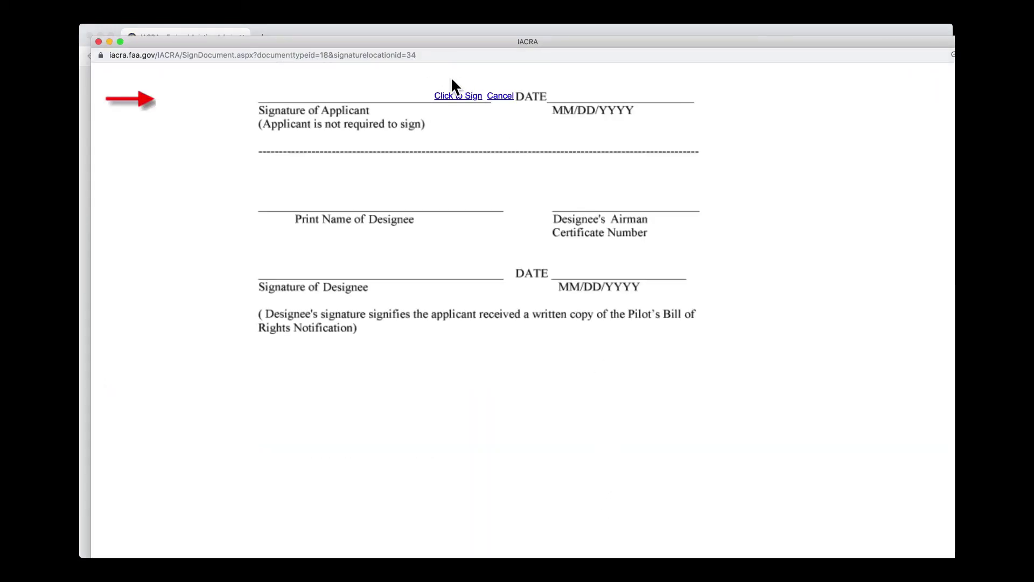
pyautogui.click(461, 100)
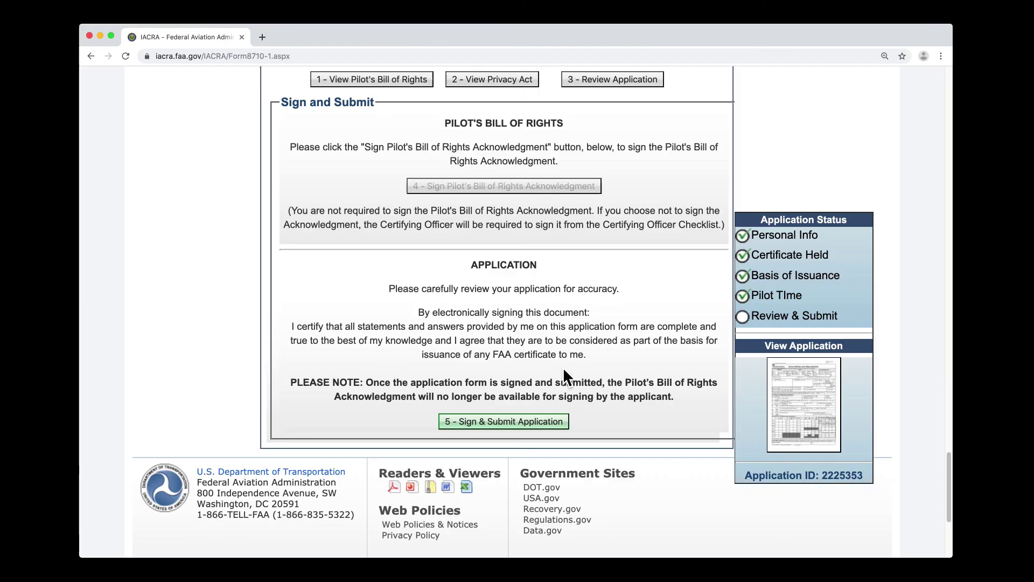
pyautogui.click(542, 424)
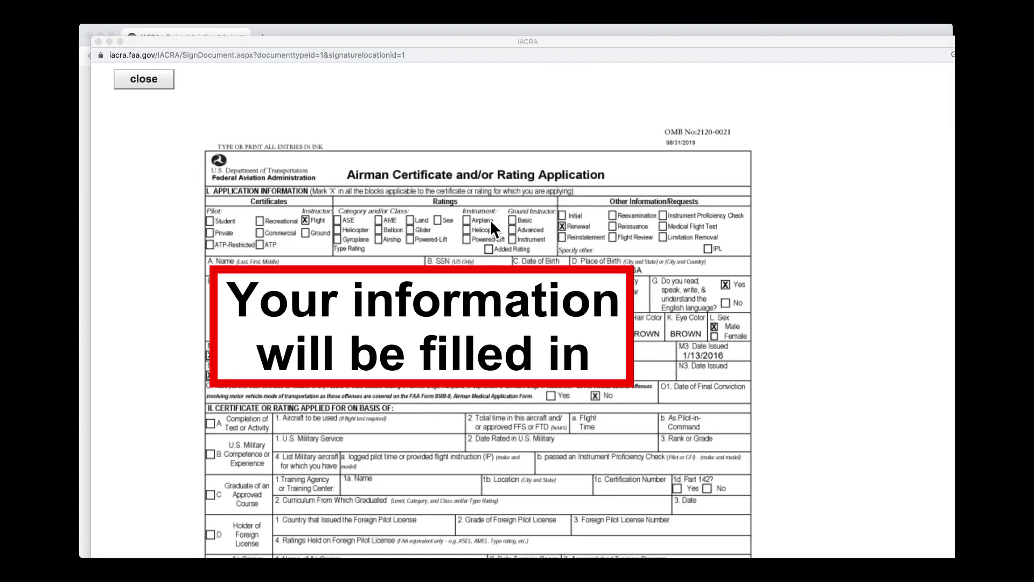
pyautogui.scroll(-10, 509, 259)
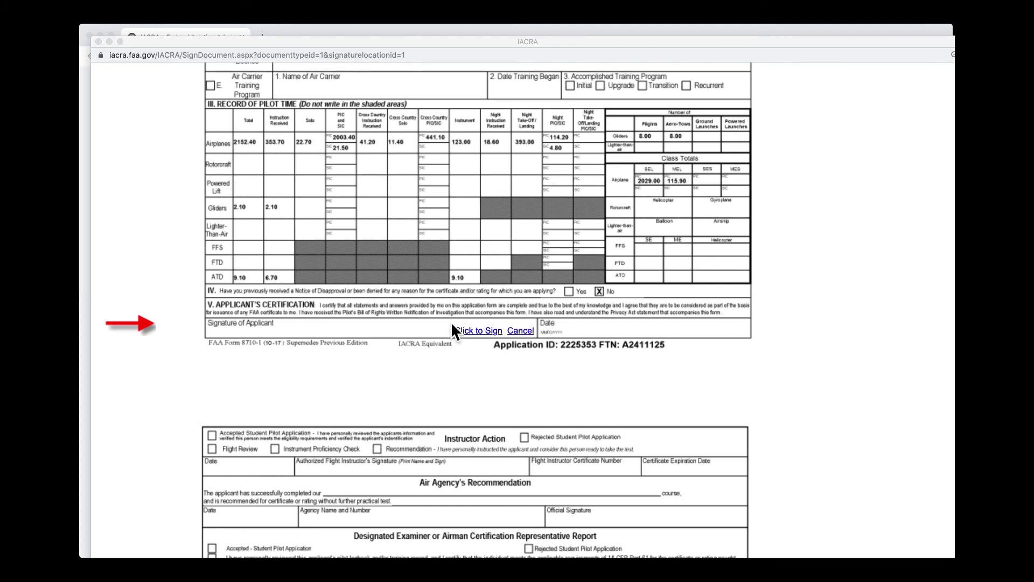
pyautogui.click(483, 331)
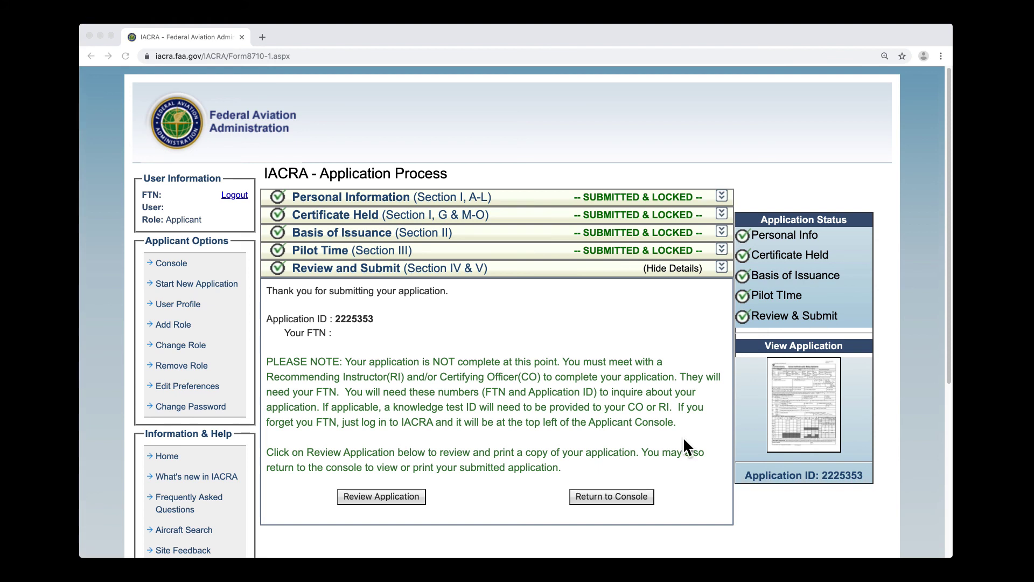
pyautogui.click(650, 506)
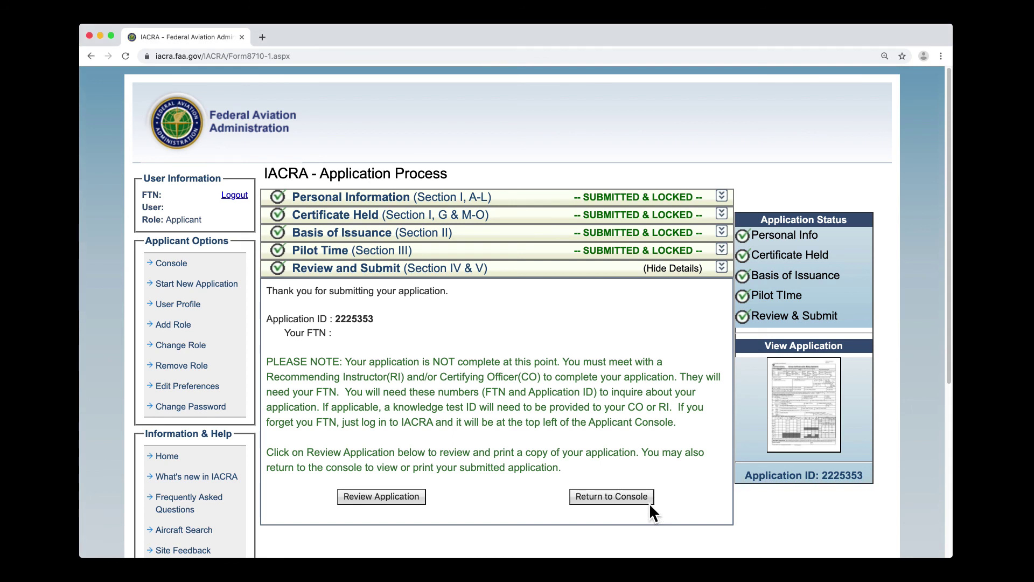
pyautogui.click(650, 503)
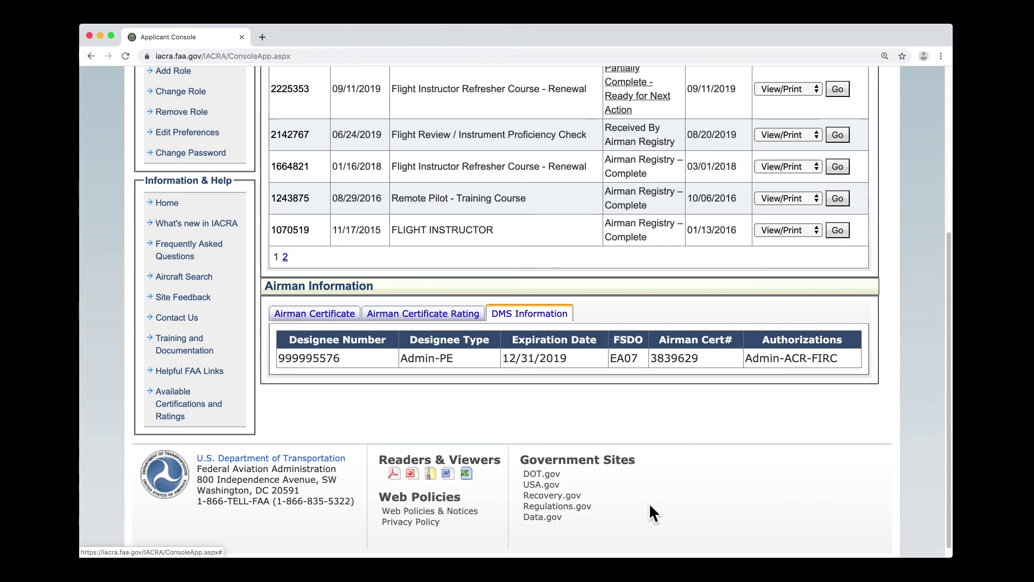
pyautogui.scroll(2, 670, 502)
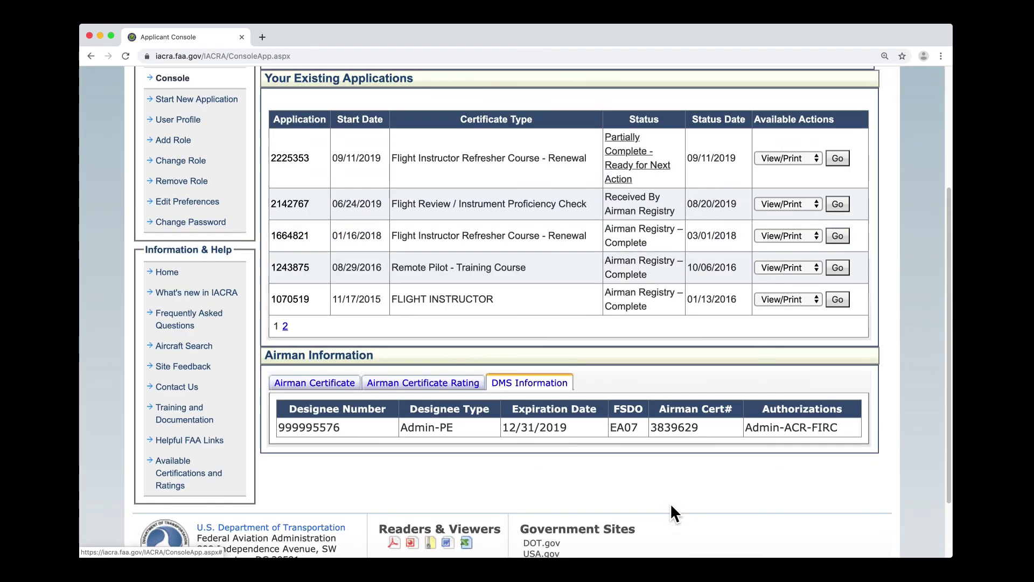